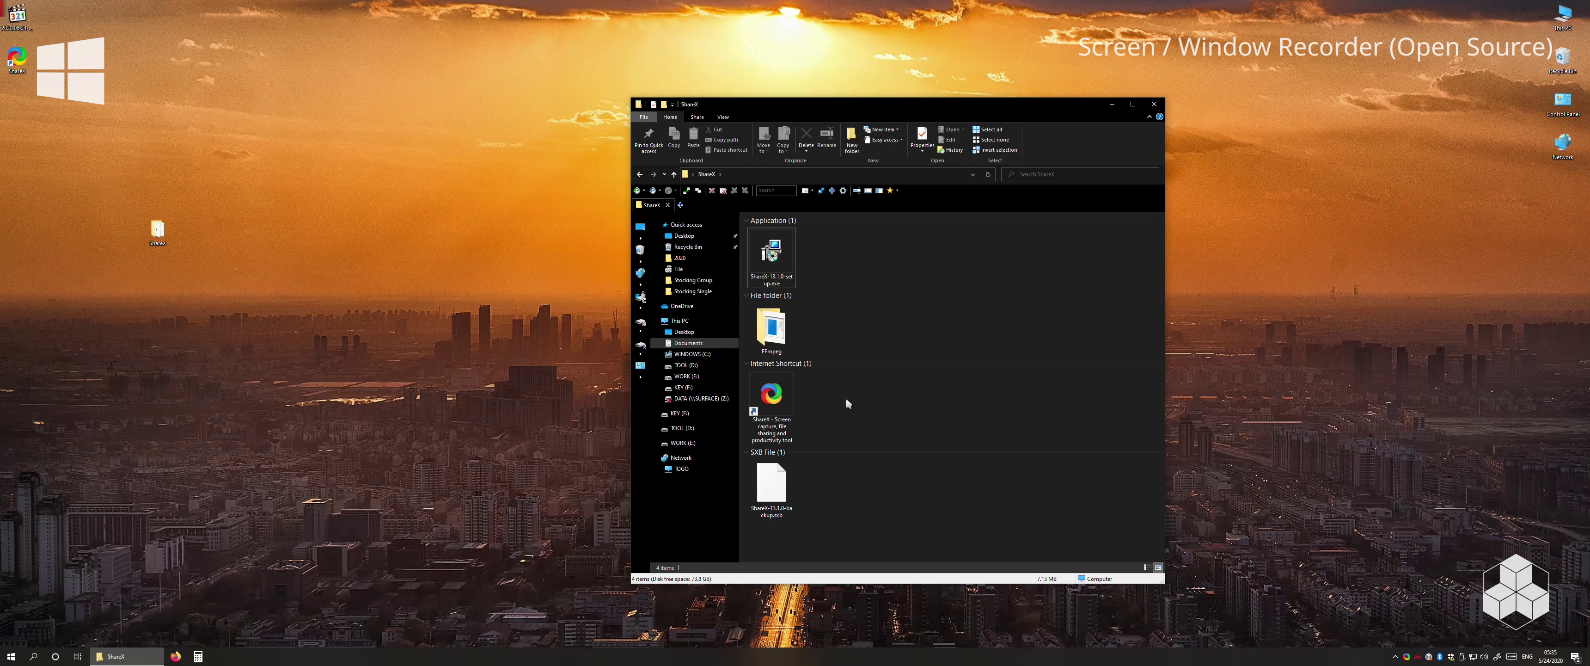
# Step: Open the ShareX application settings for export and import, and exclude history from the transfer
pyautogui.rightClick(1408, 656)
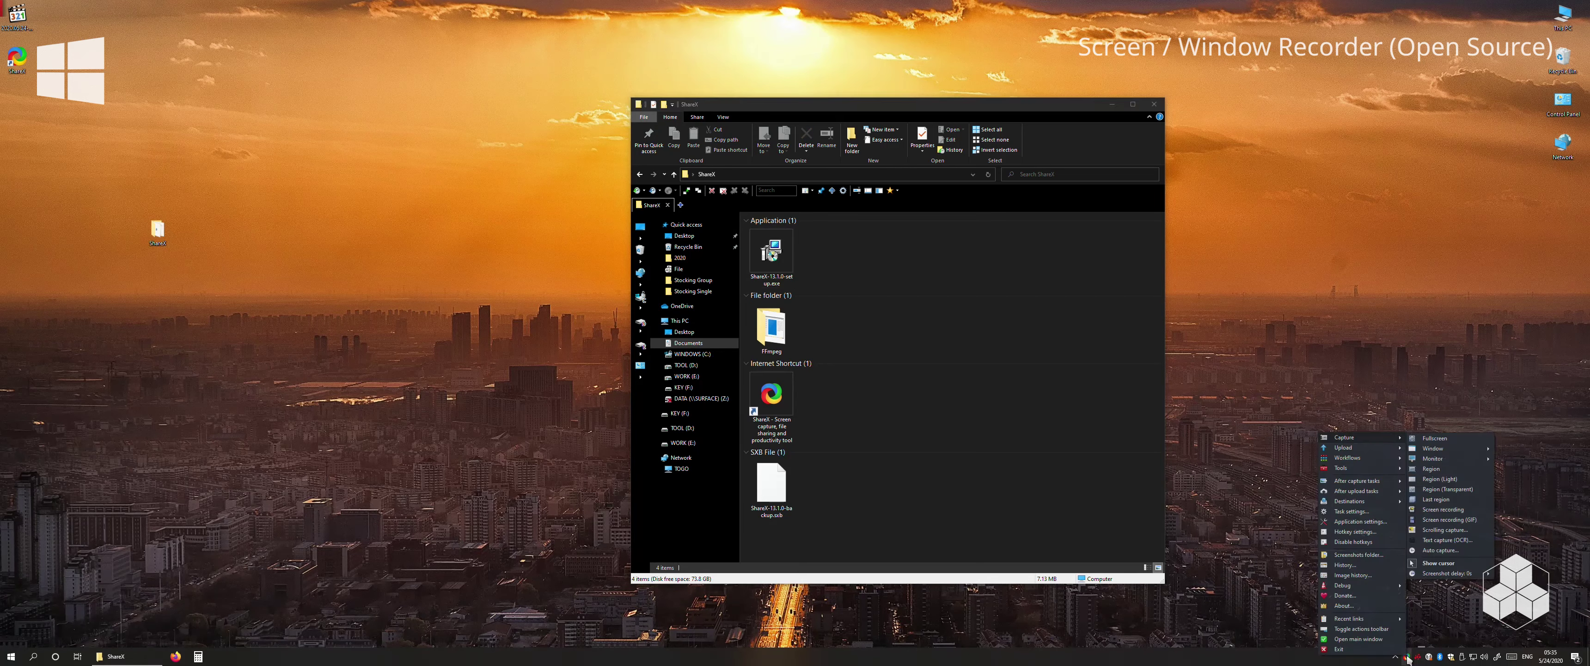
pyautogui.click(1350, 523)
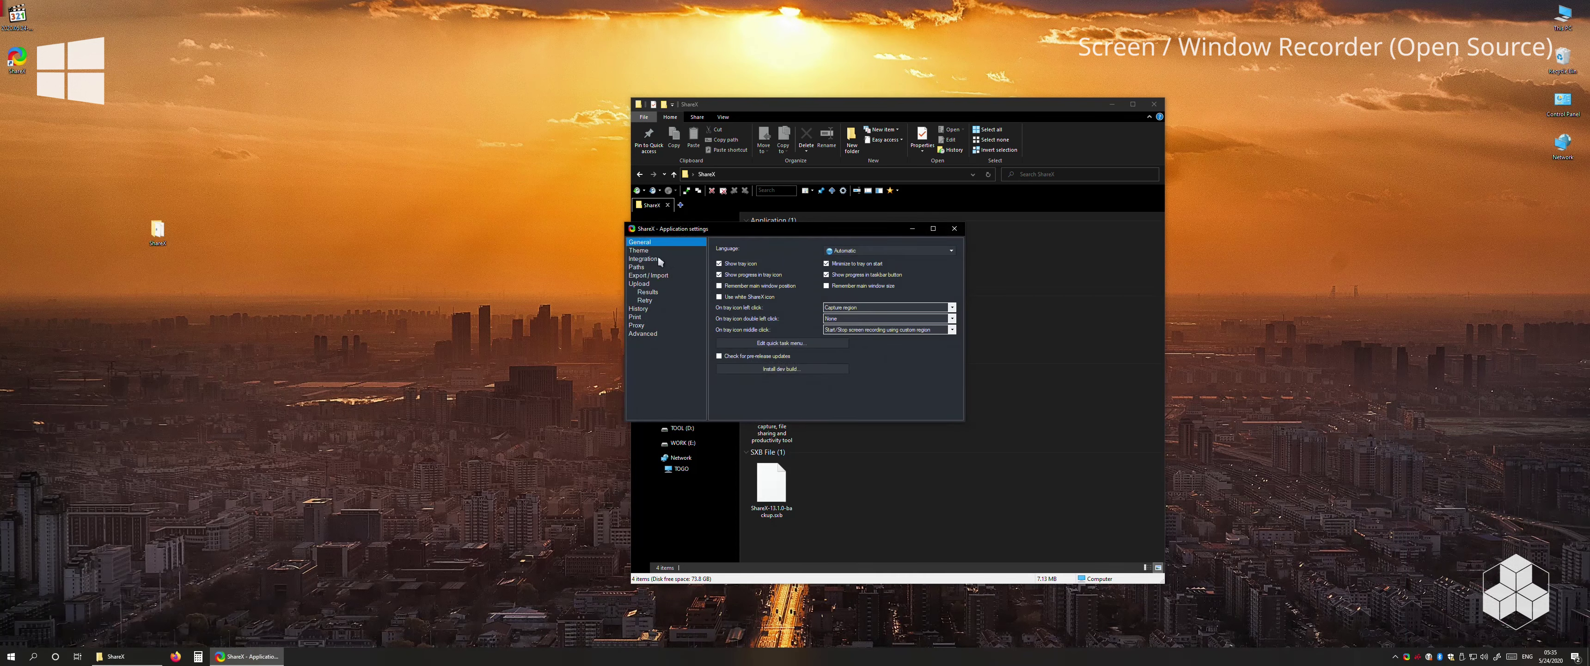
pyautogui.click(648, 276)
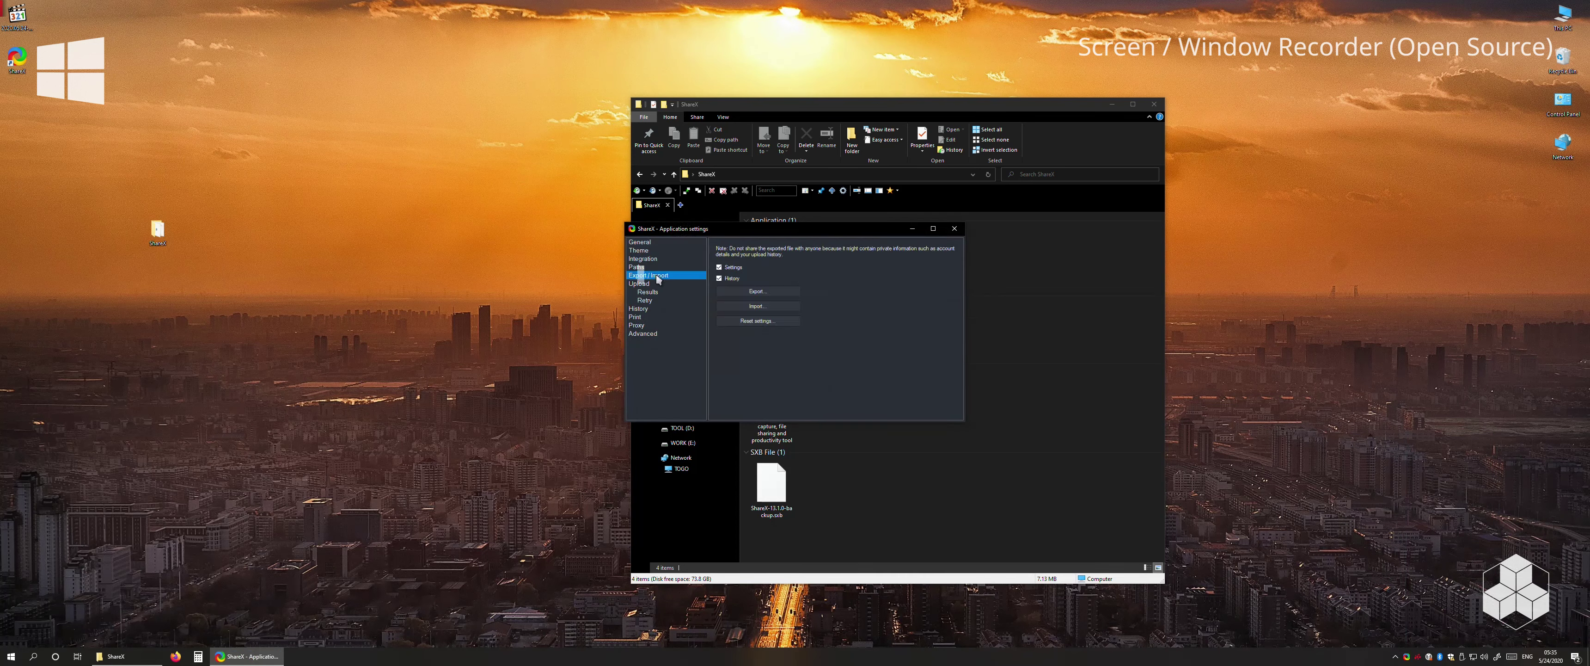
pyautogui.click(722, 278)
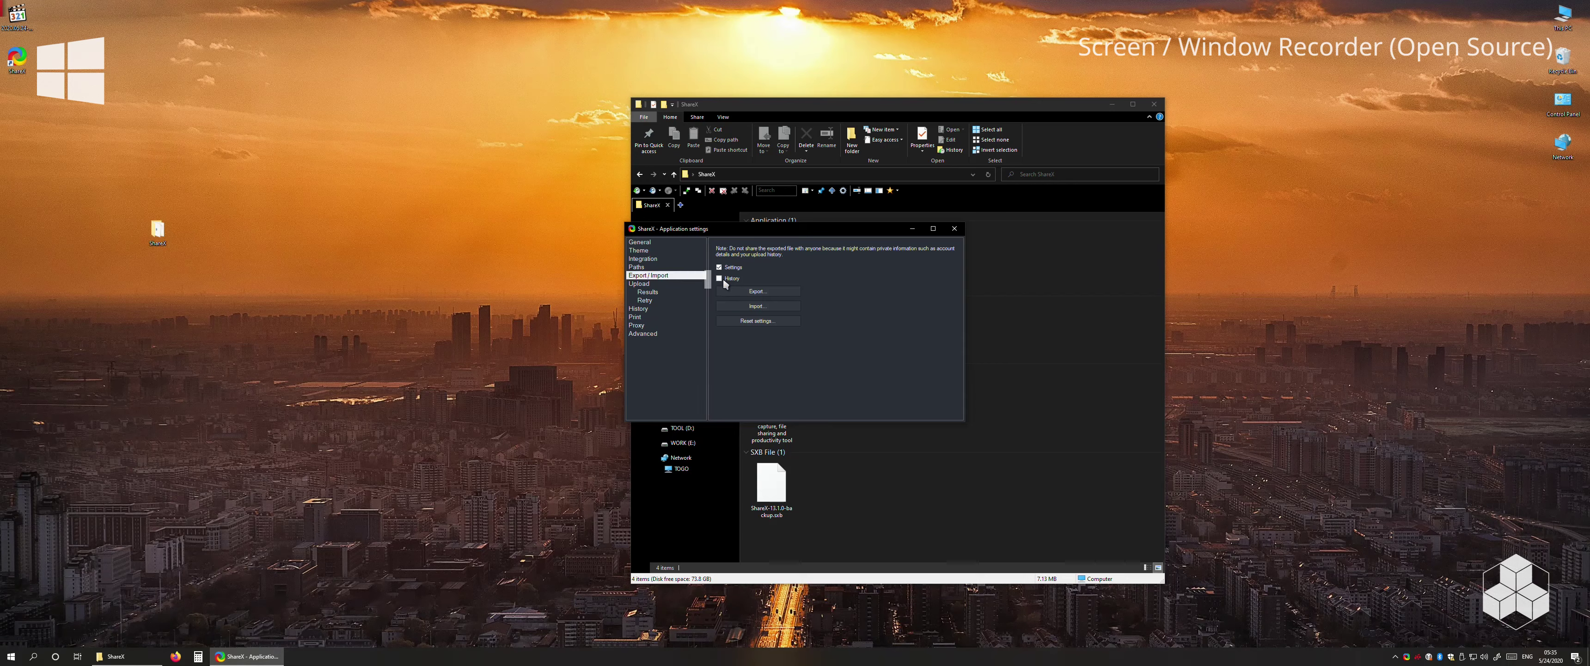
# Step: Import the settings from ShareX-13.1.0-backup.sxb in the desktop's ShareX folder, and close the application settings
pyautogui.click(756, 306)
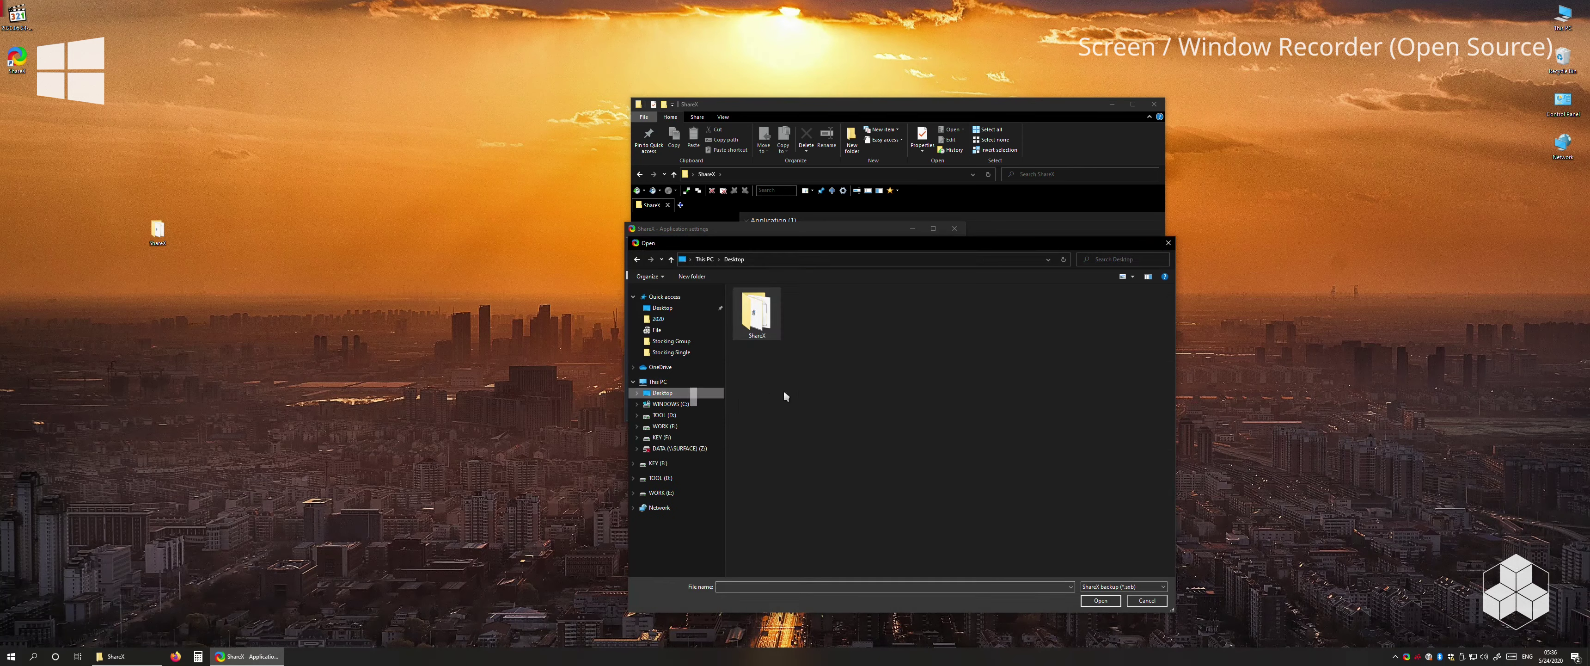
pyautogui.click(776, 502)
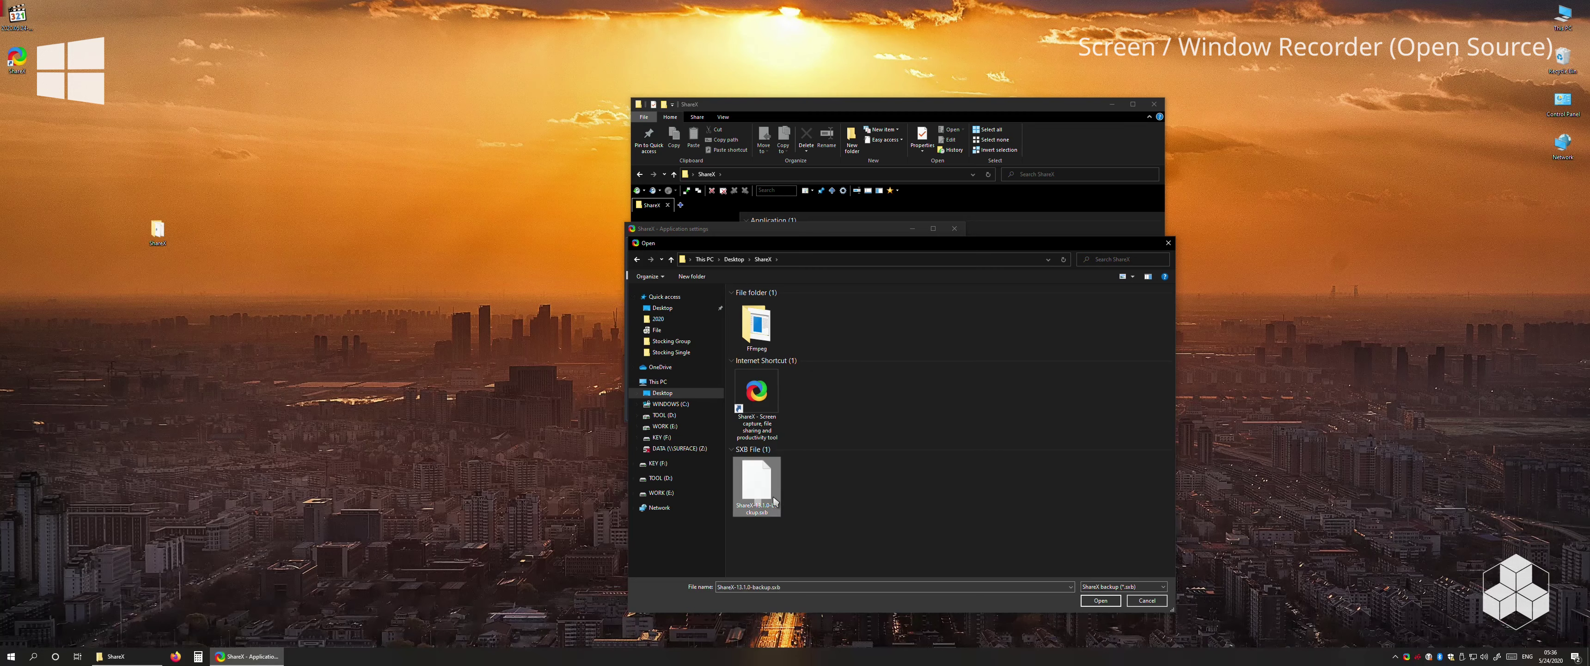
pyautogui.doubleClick(766, 499)
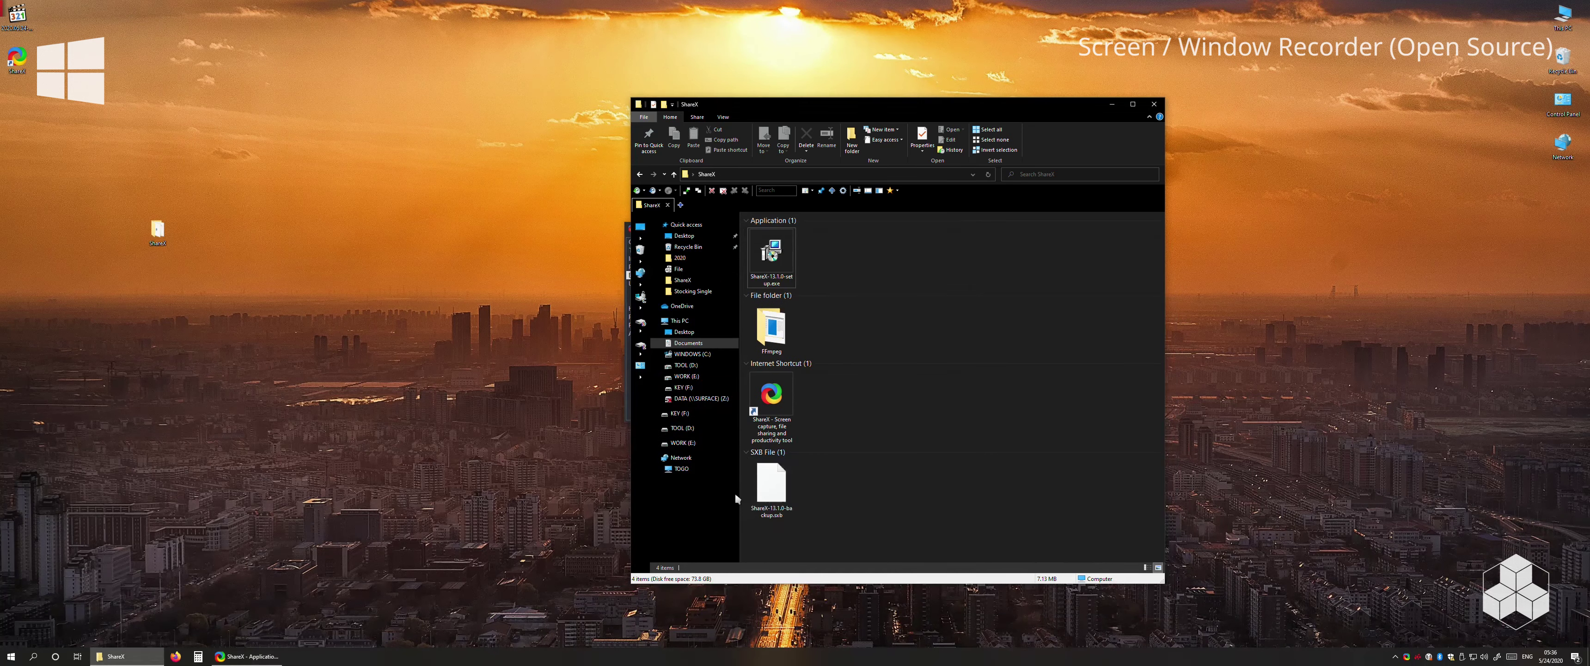
pyautogui.click(278, 658)
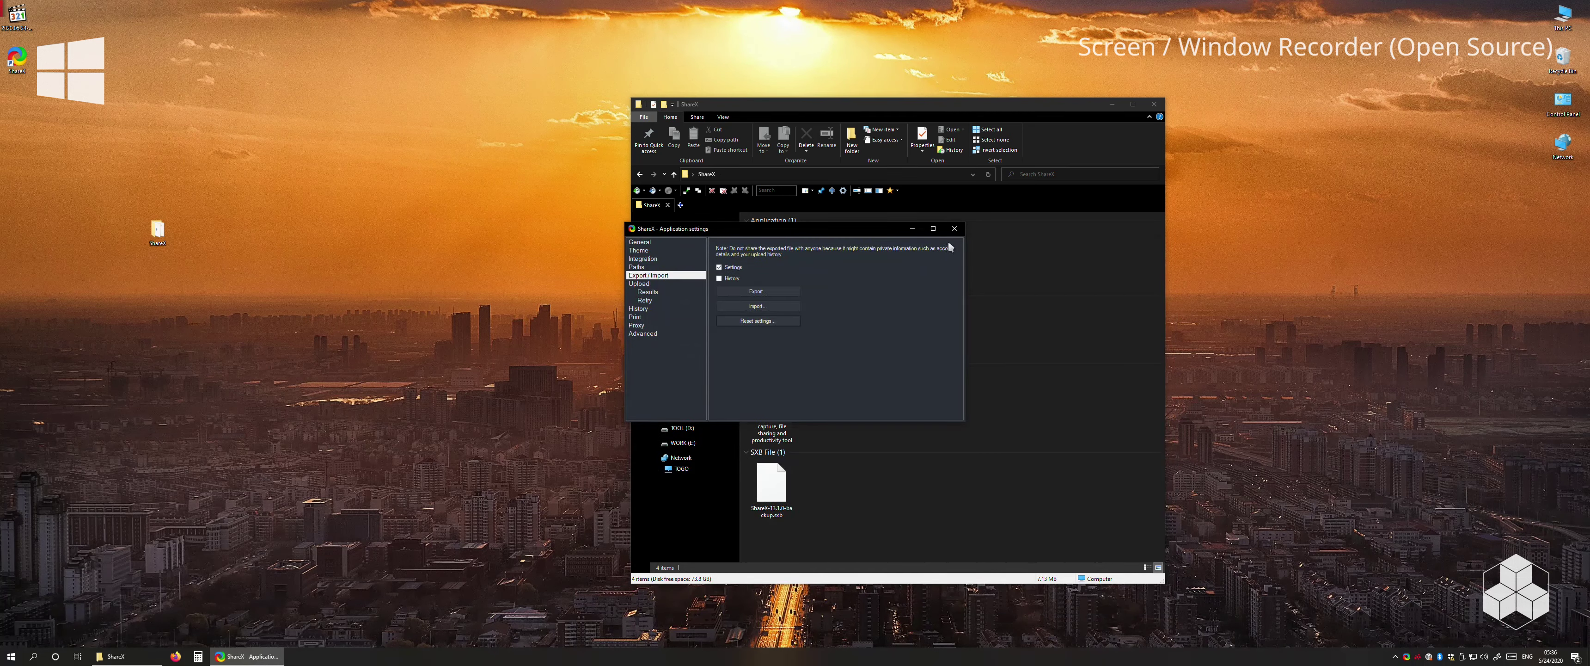
pyautogui.click(953, 228)
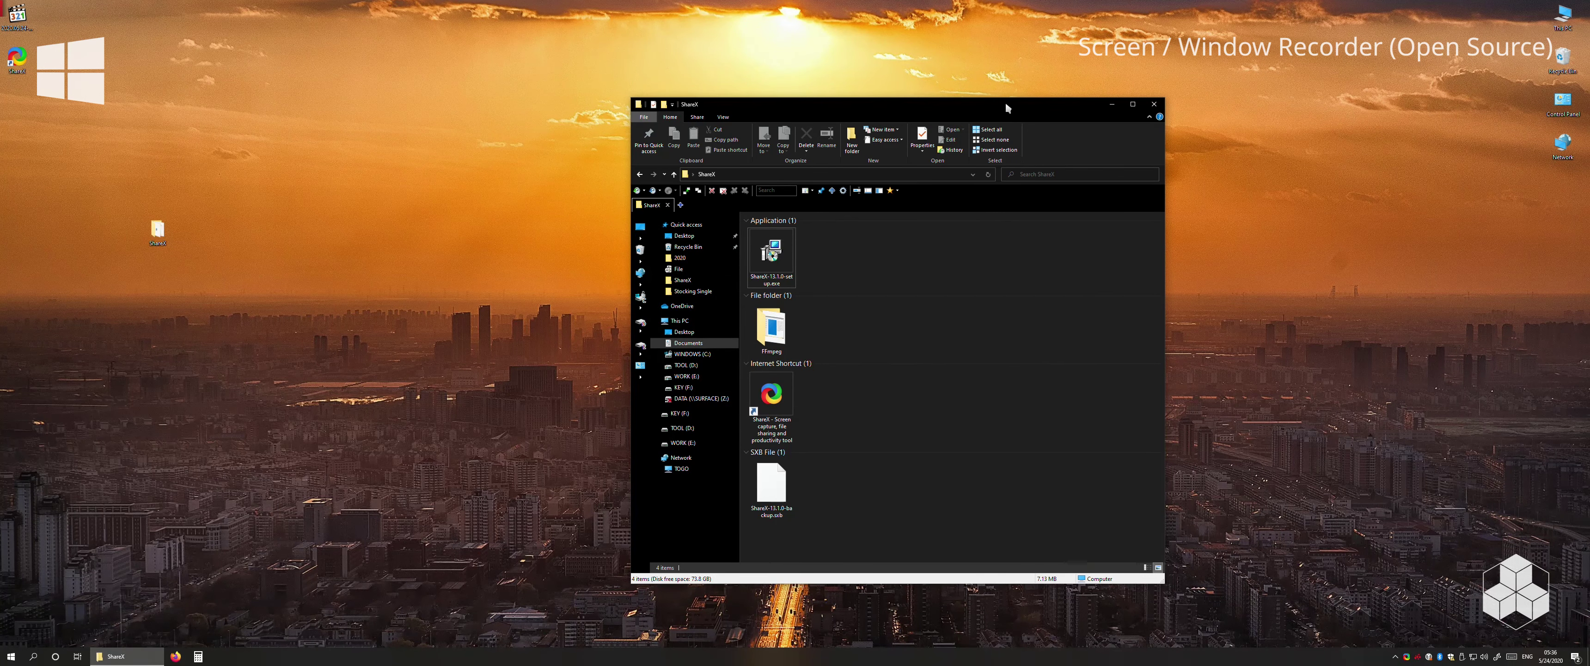
# Step: Move the ShareX folder window aside and capture region screenshots of its ribbon, file area and navigation pane
pyautogui.moveTo(1004, 100); pyautogui.dragTo(615, 98)
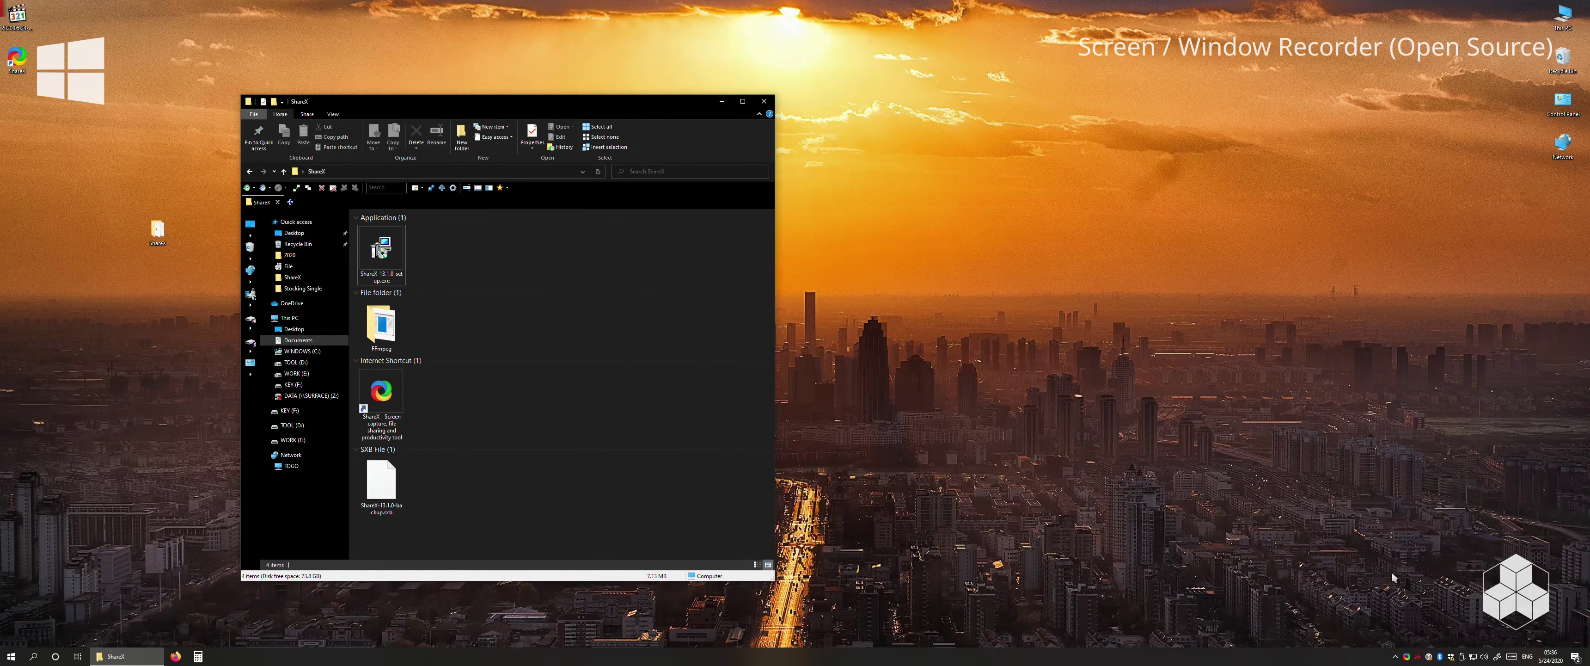
pyautogui.click(1408, 657)
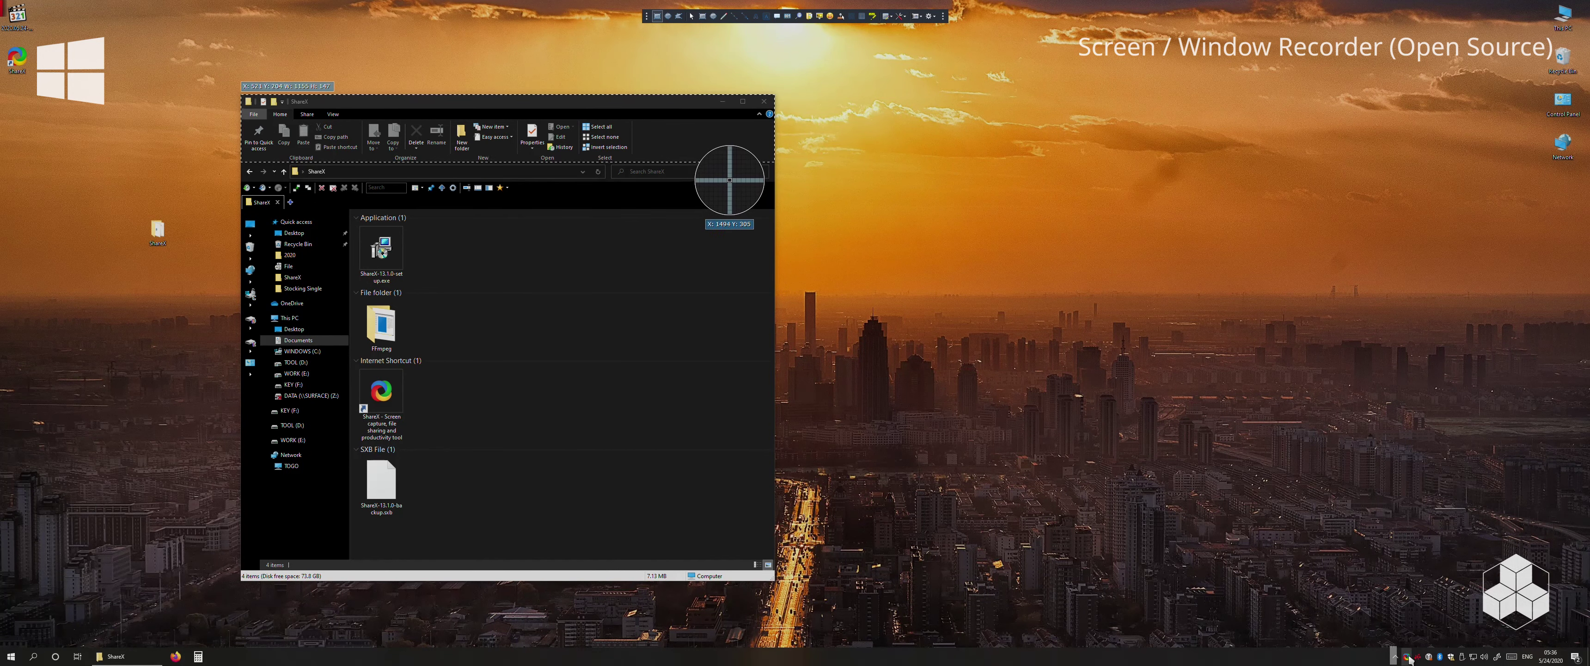
pyautogui.press('Escape')
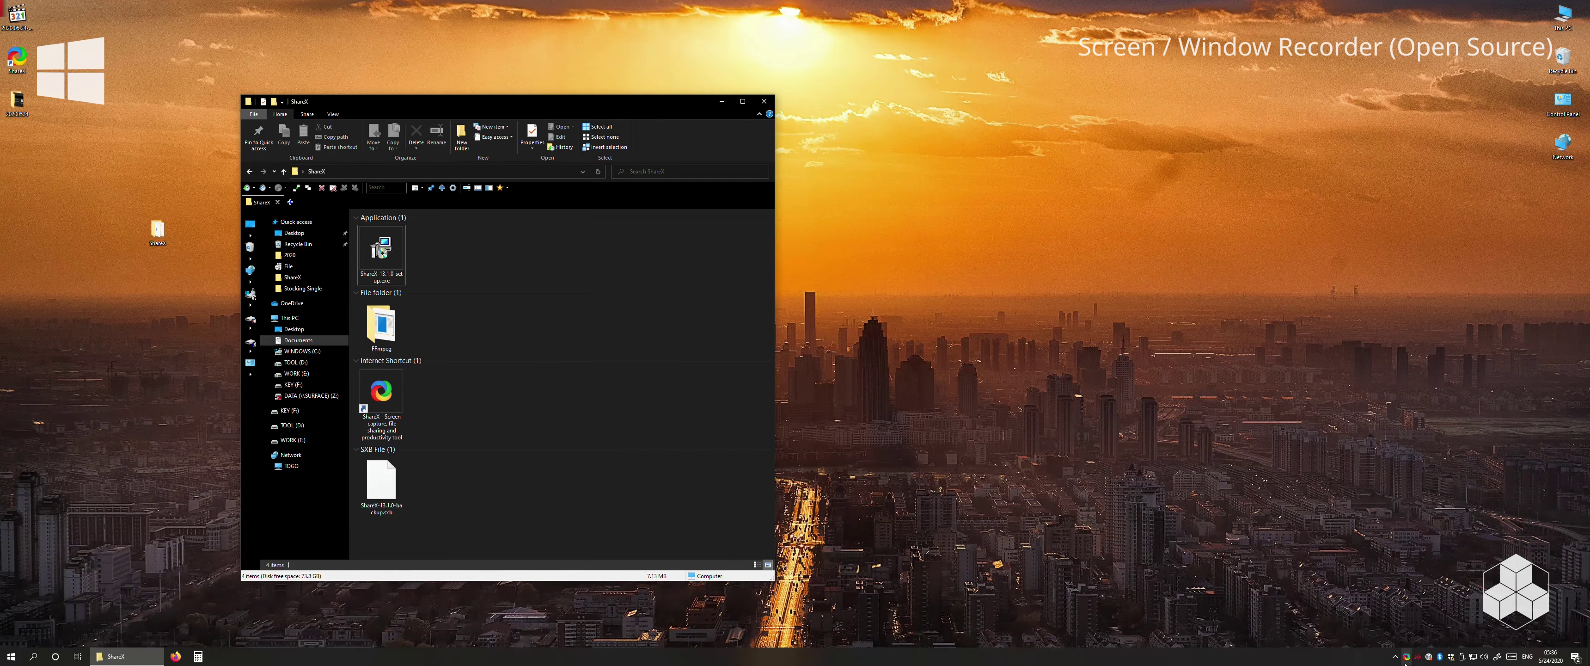
pyautogui.click(1407, 657)
pyautogui.click(513, 398)
pyautogui.click(1407, 658)
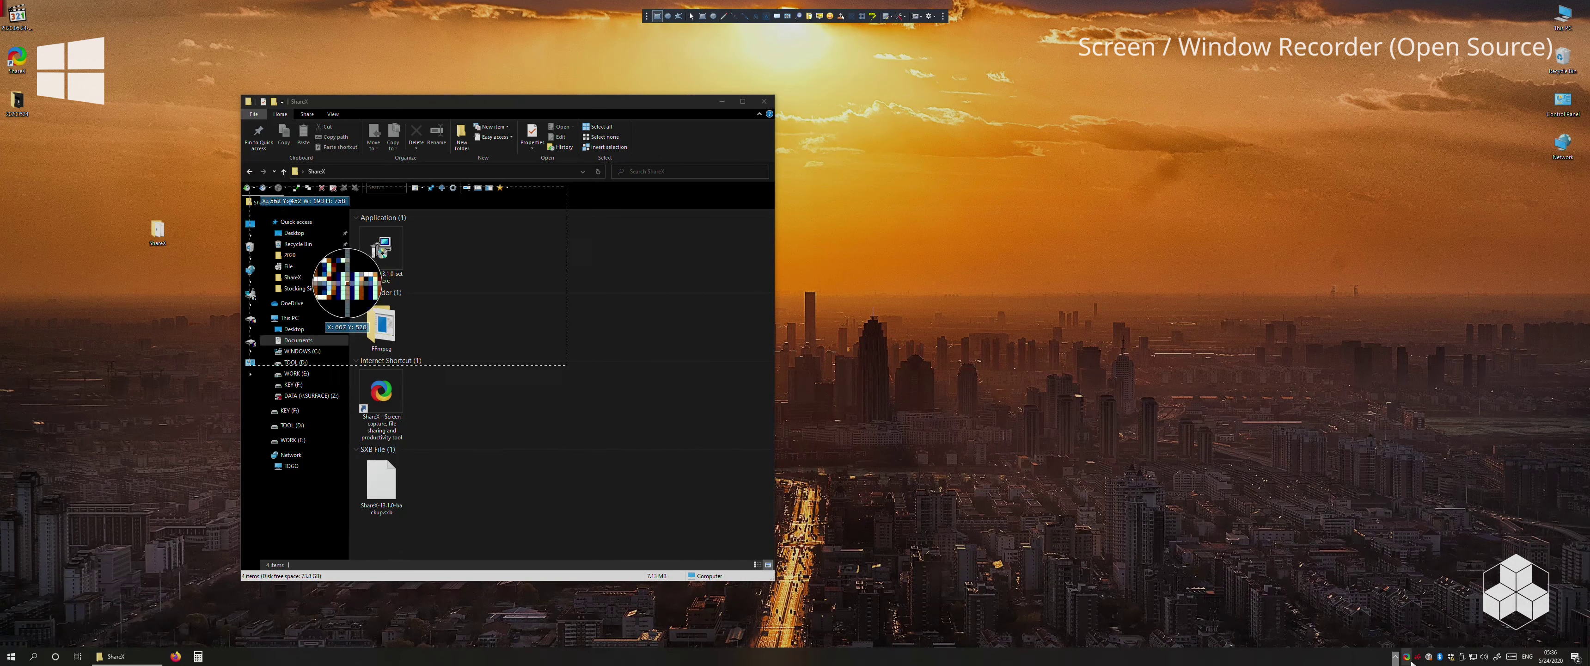
pyautogui.press('Escape')
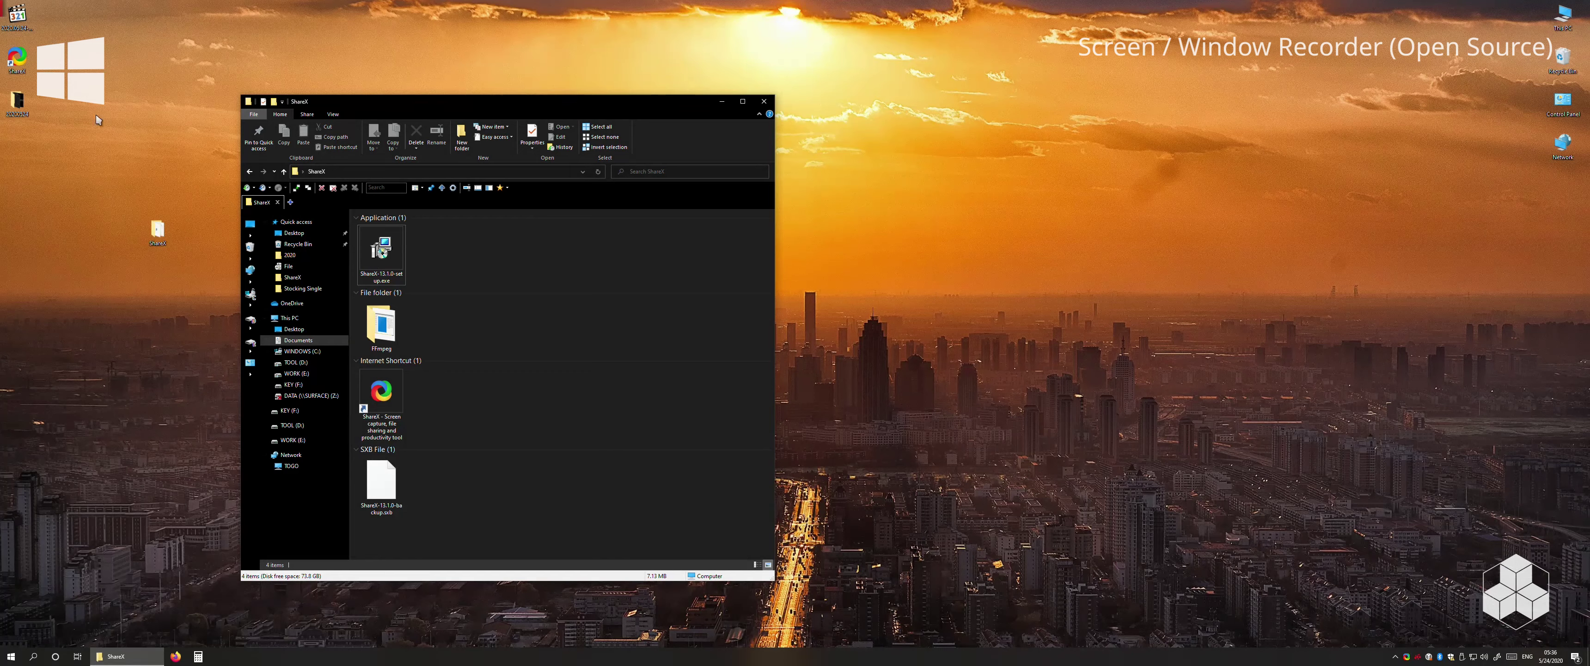
# Step: Open the 20200524 screenshots folder on the desktop and display its files as extra large icons
pyautogui.doubleClick(24, 110)
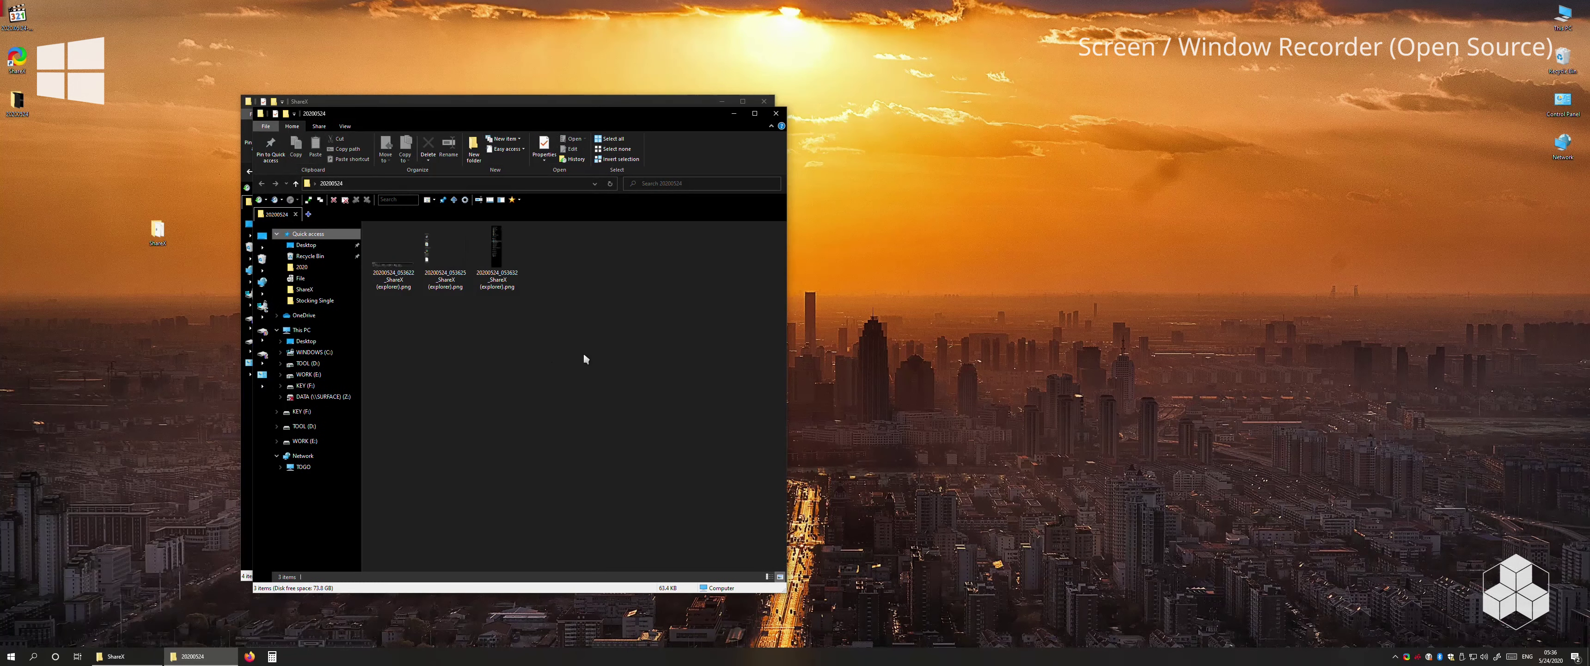
pyautogui.rightClick(568, 338)
pyautogui.moveTo(580, 345)
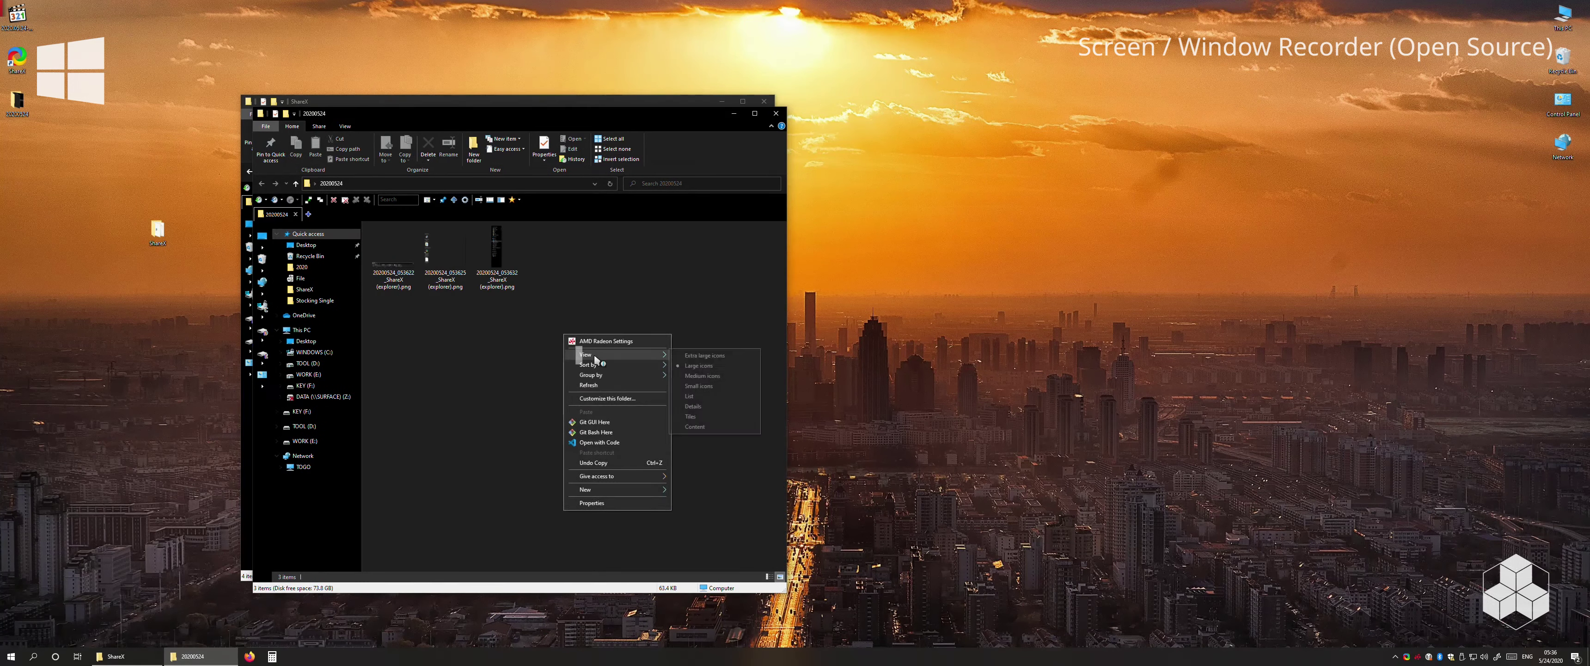
pyautogui.click(710, 355)
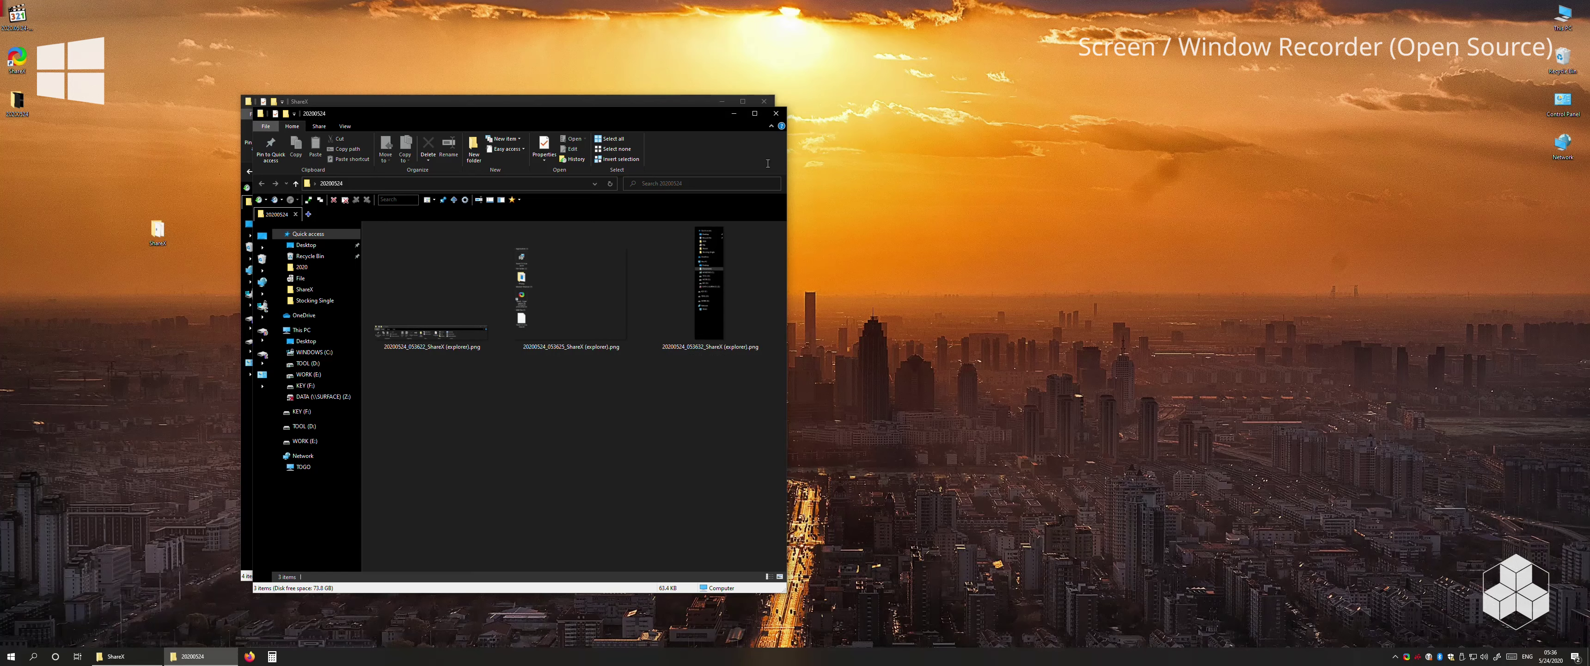
# Step: Delete all screenshots in the 20200524 folder and remove the ShareX shortcut from the desktop
pyautogui.moveTo(495, 408); pyautogui.dragTo(765, 345)
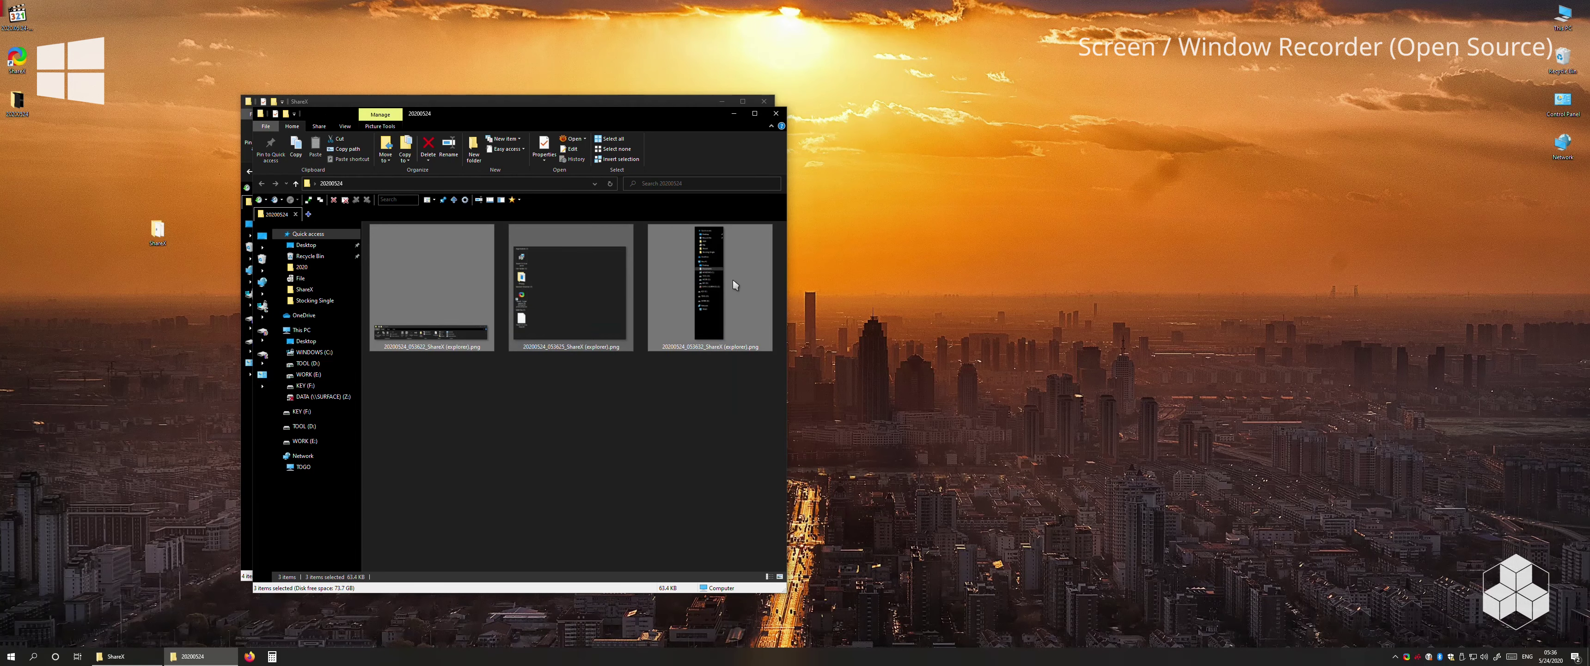
pyautogui.press('Delete')
pyautogui.click(776, 112)
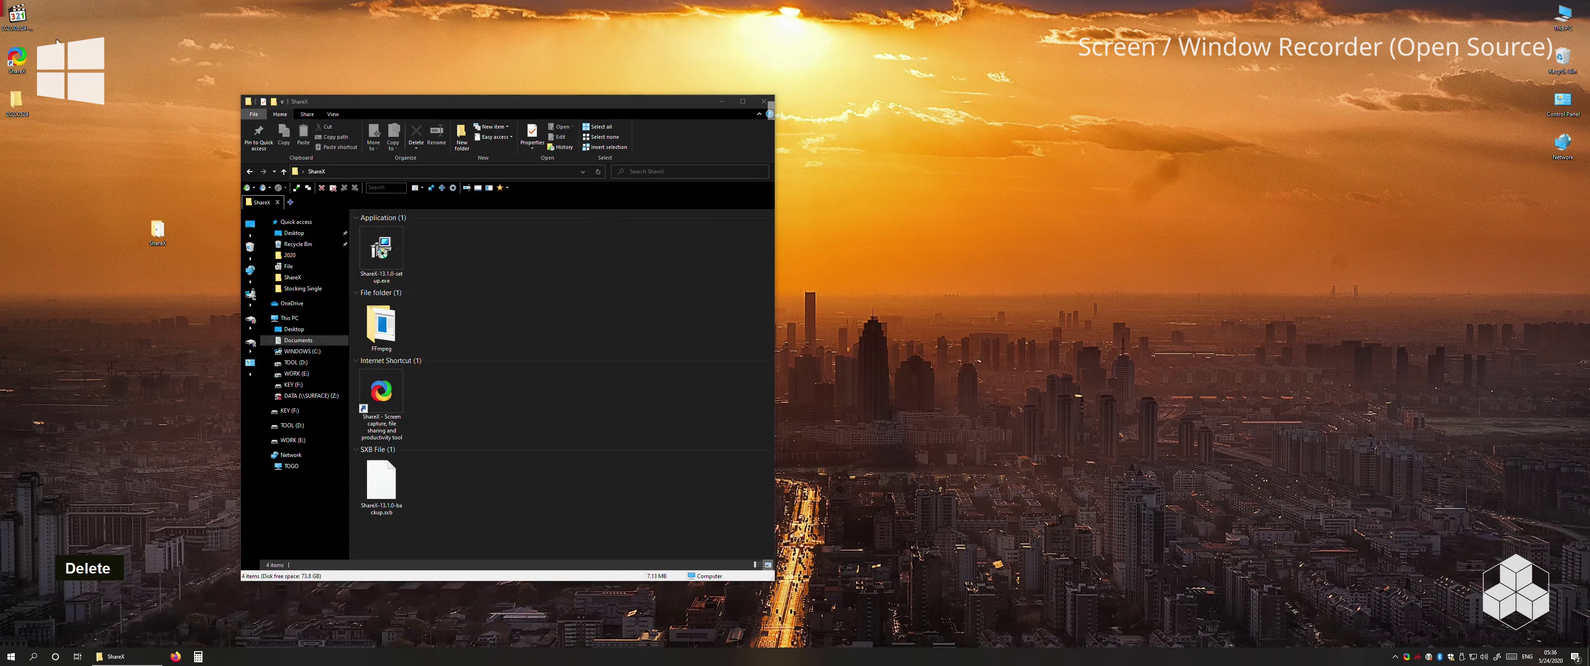
pyautogui.click(32, 59)
pyautogui.press('Delete')
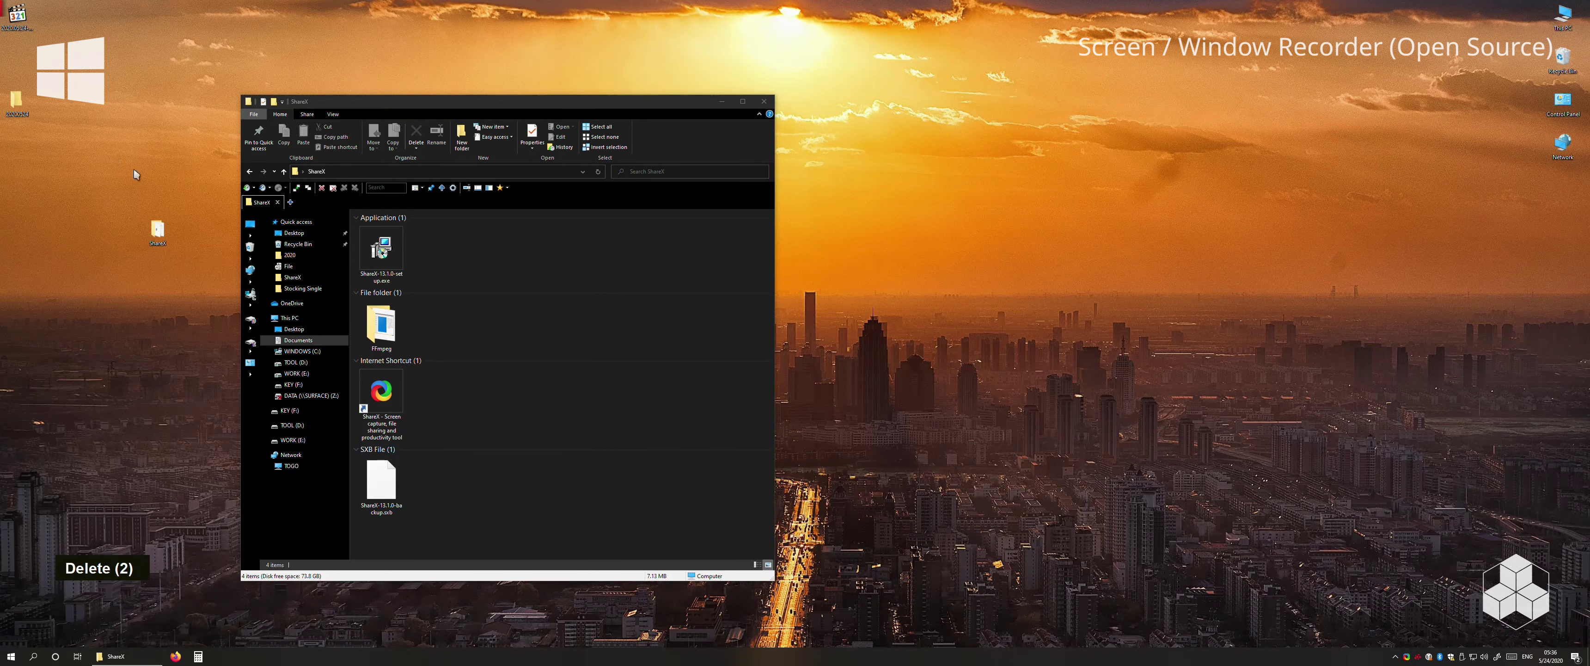
# Step: Start a screen recording of the ShareX folder window's file area and refresh the folder view
pyautogui.click(1407, 657)
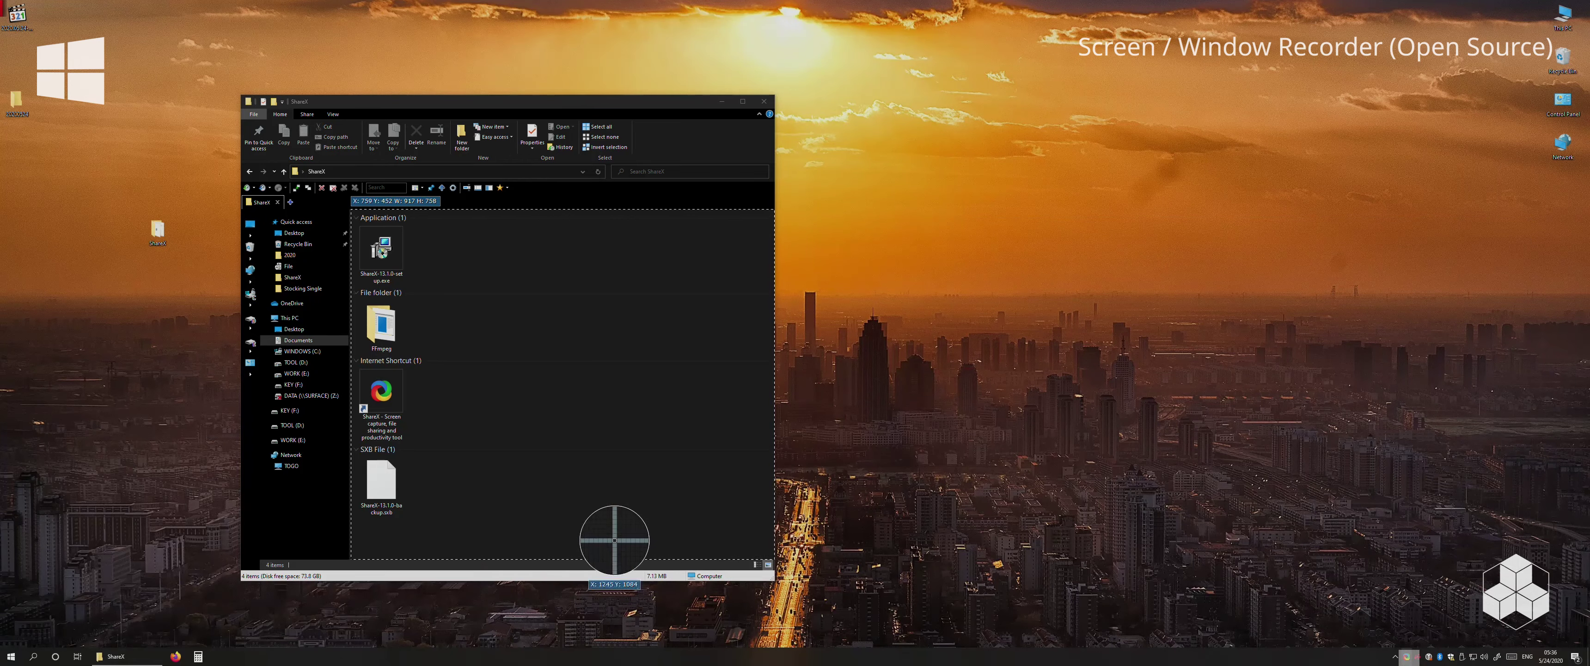
pyautogui.click(680, 322)
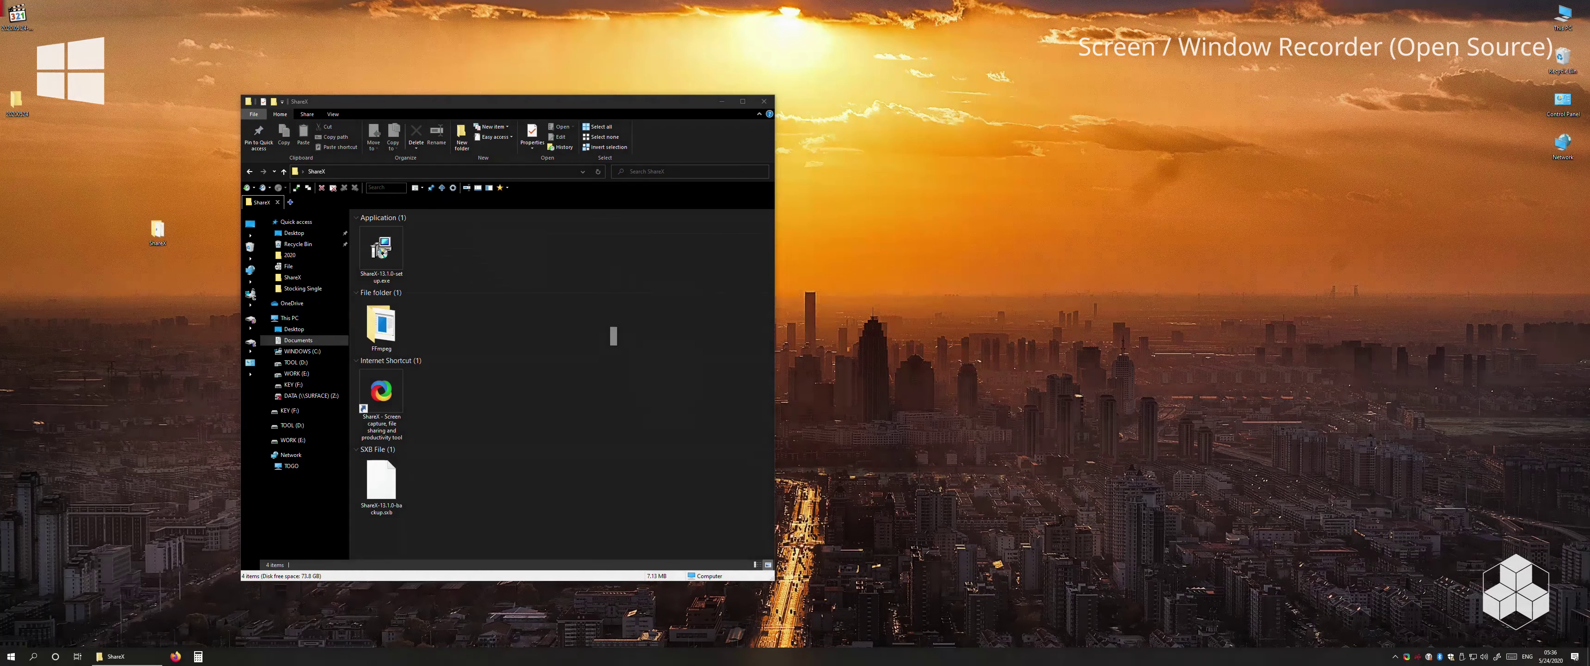
pyautogui.rightClick(484, 316)
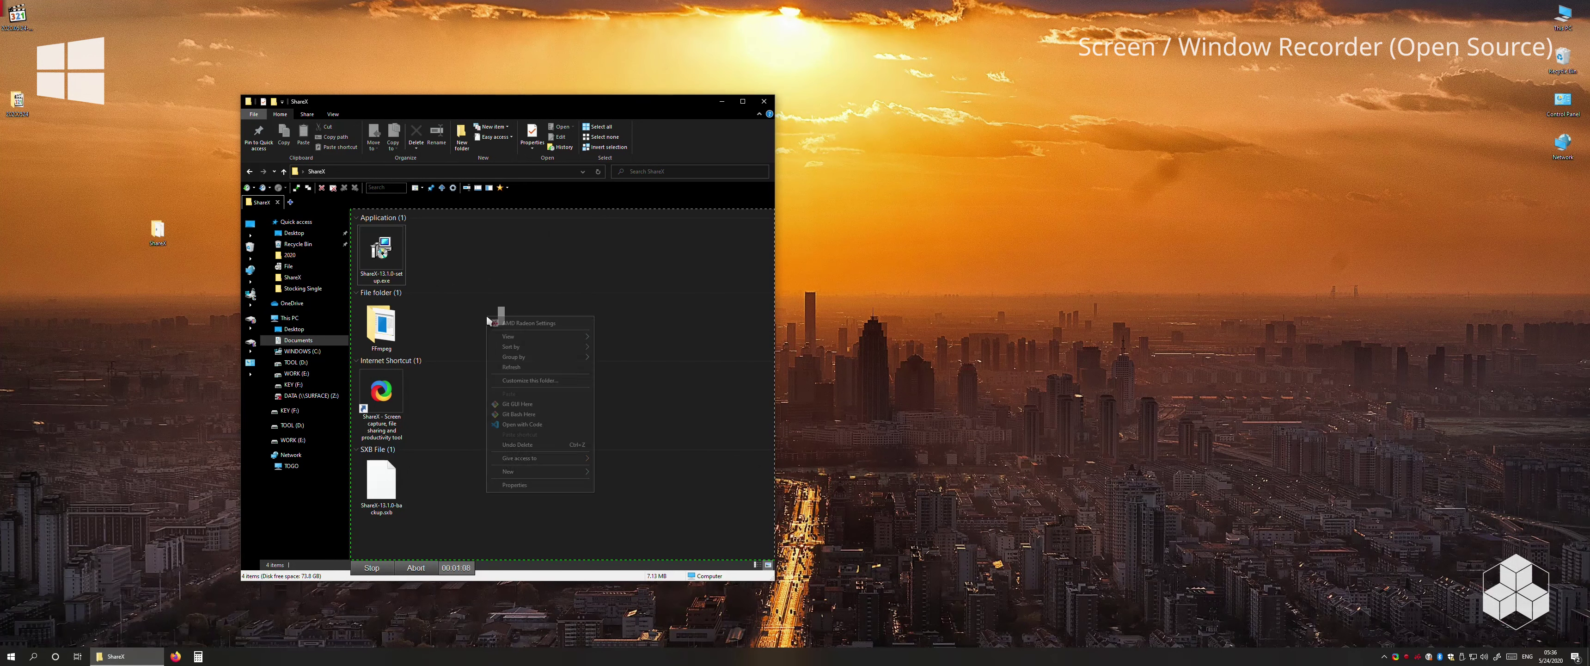
pyautogui.click(529, 364)
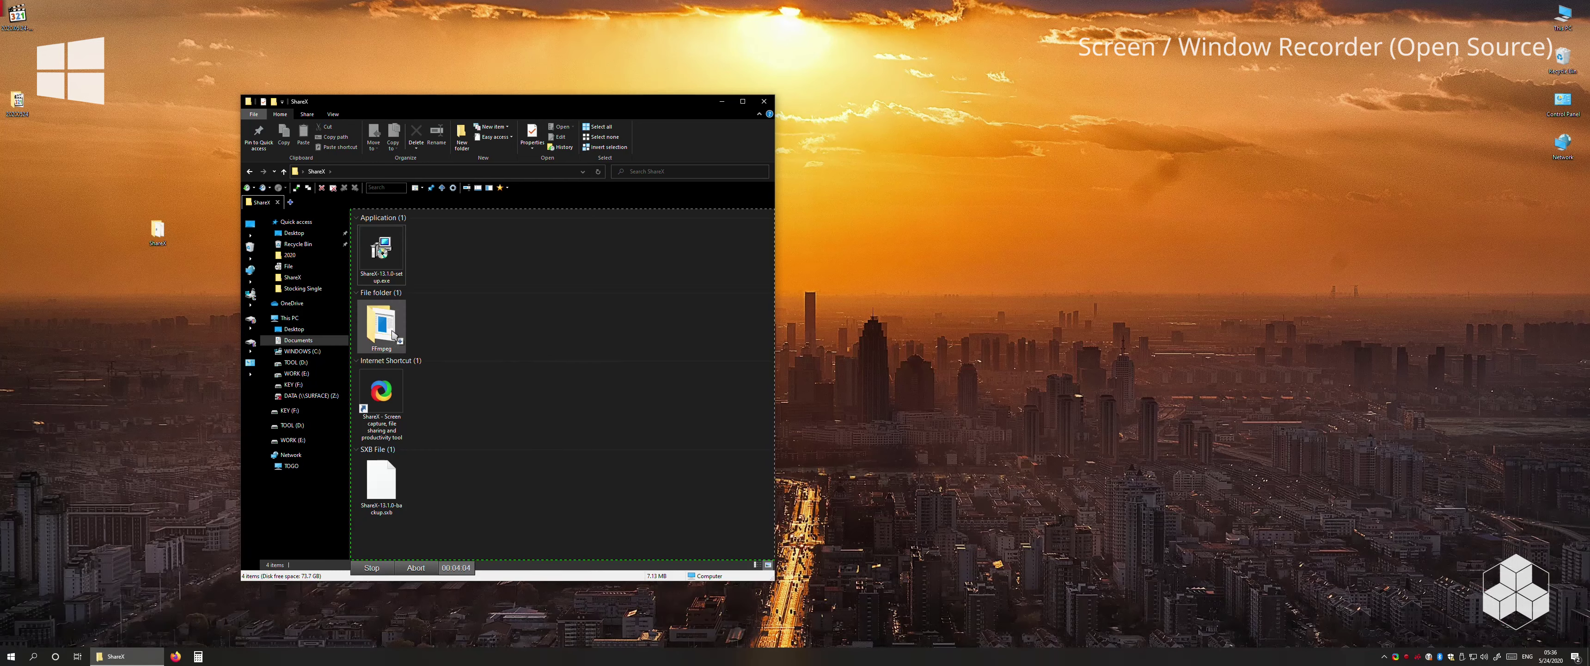
# Step: While recording, open the FFmpeg folder, return to the ShareX folder and refresh it
pyautogui.doubleClick(386, 327)
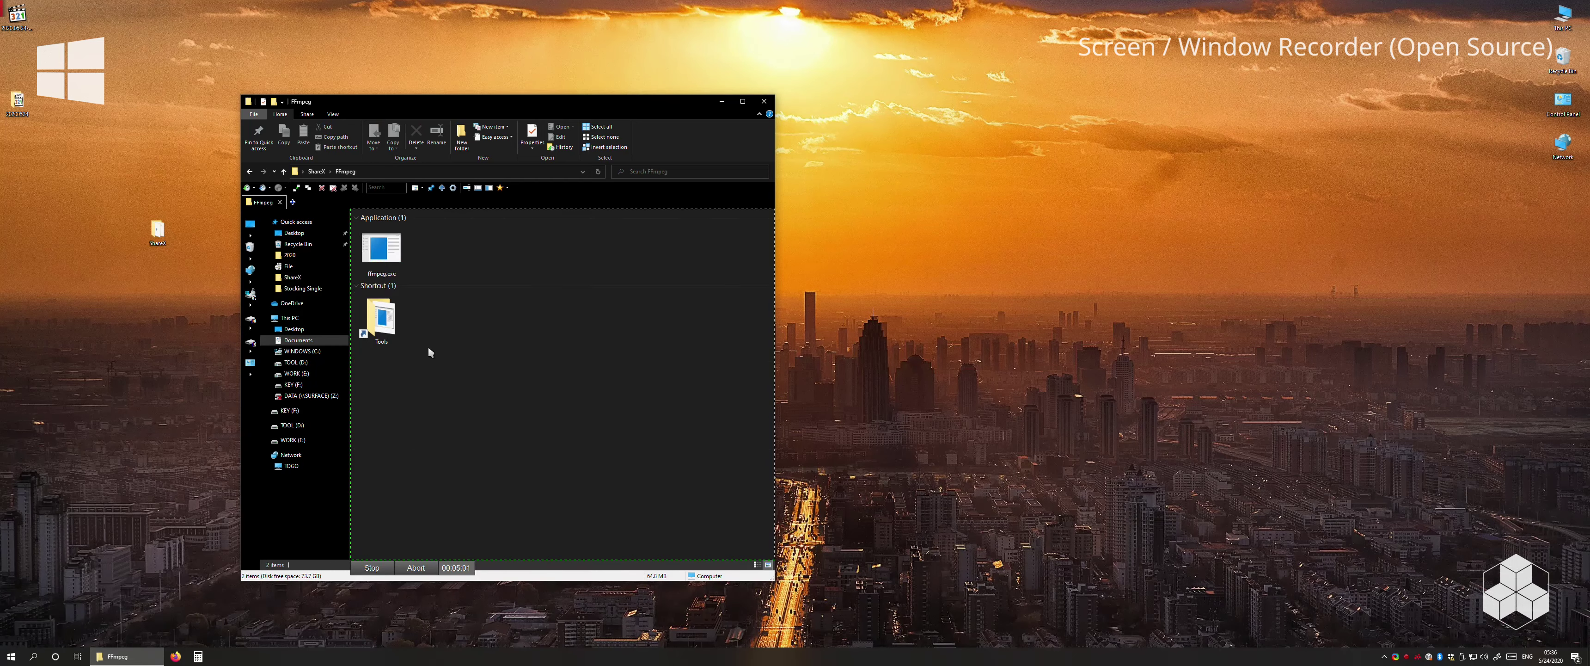
pyautogui.click(250, 172)
pyautogui.click(249, 172)
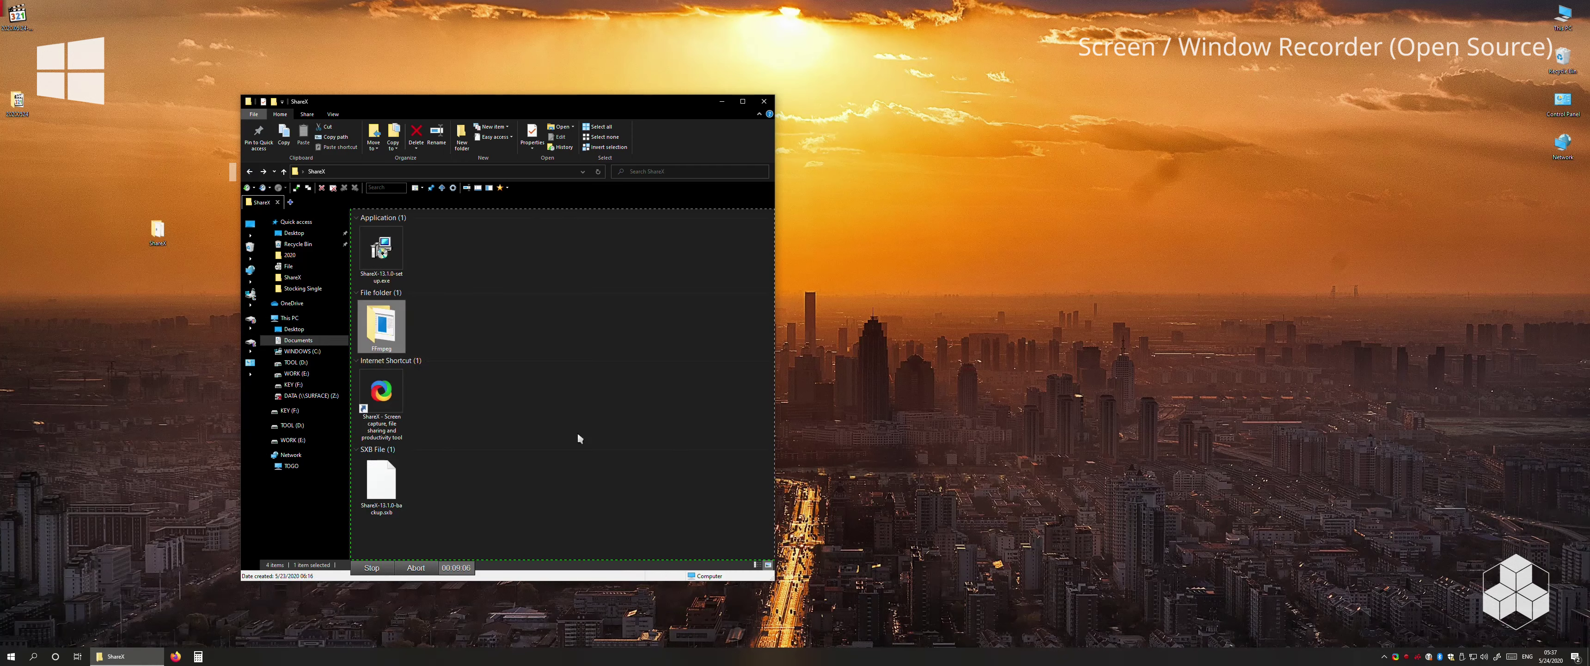
pyautogui.rightClick(542, 390)
pyautogui.click(567, 444)
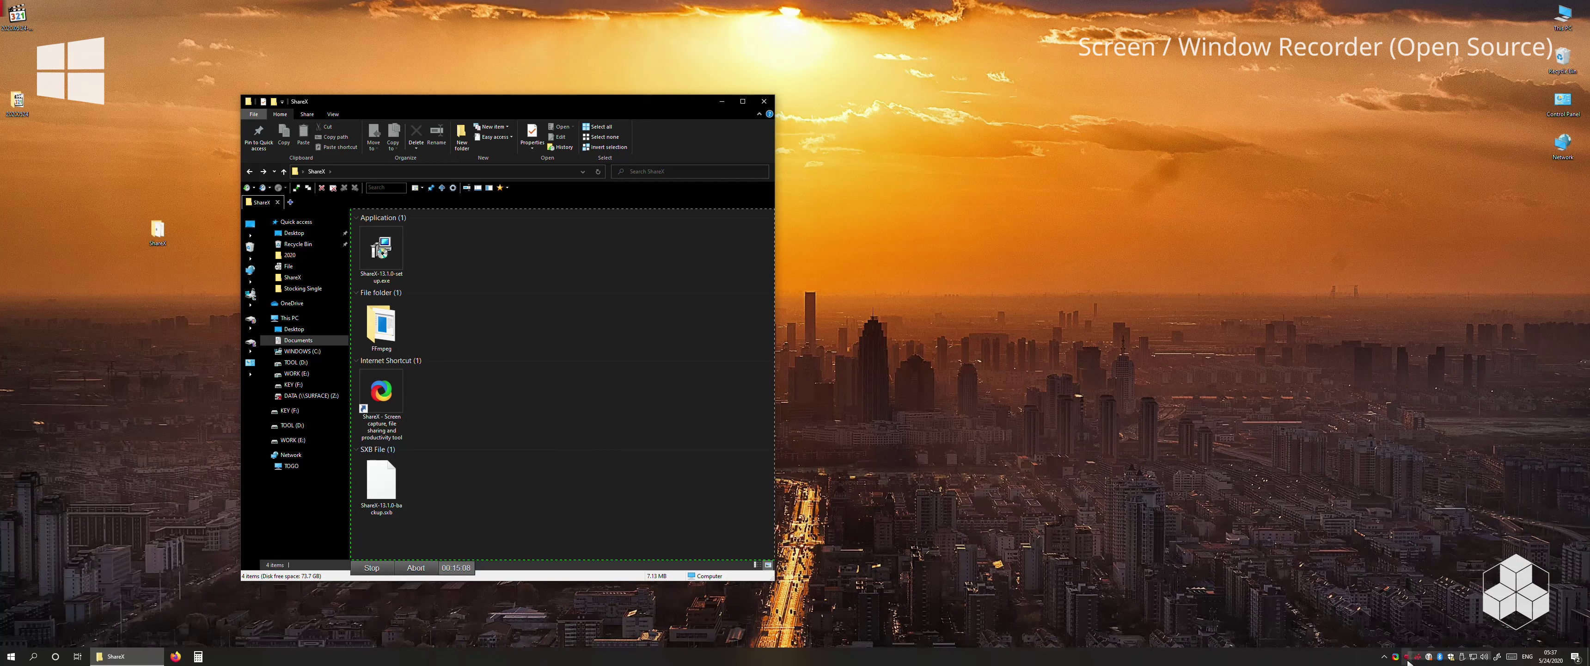
# Step: Stop the screen recording of the file area through the ShareX recording controls
pyautogui.rightClick(1406, 658)
pyautogui.click(1380, 643)
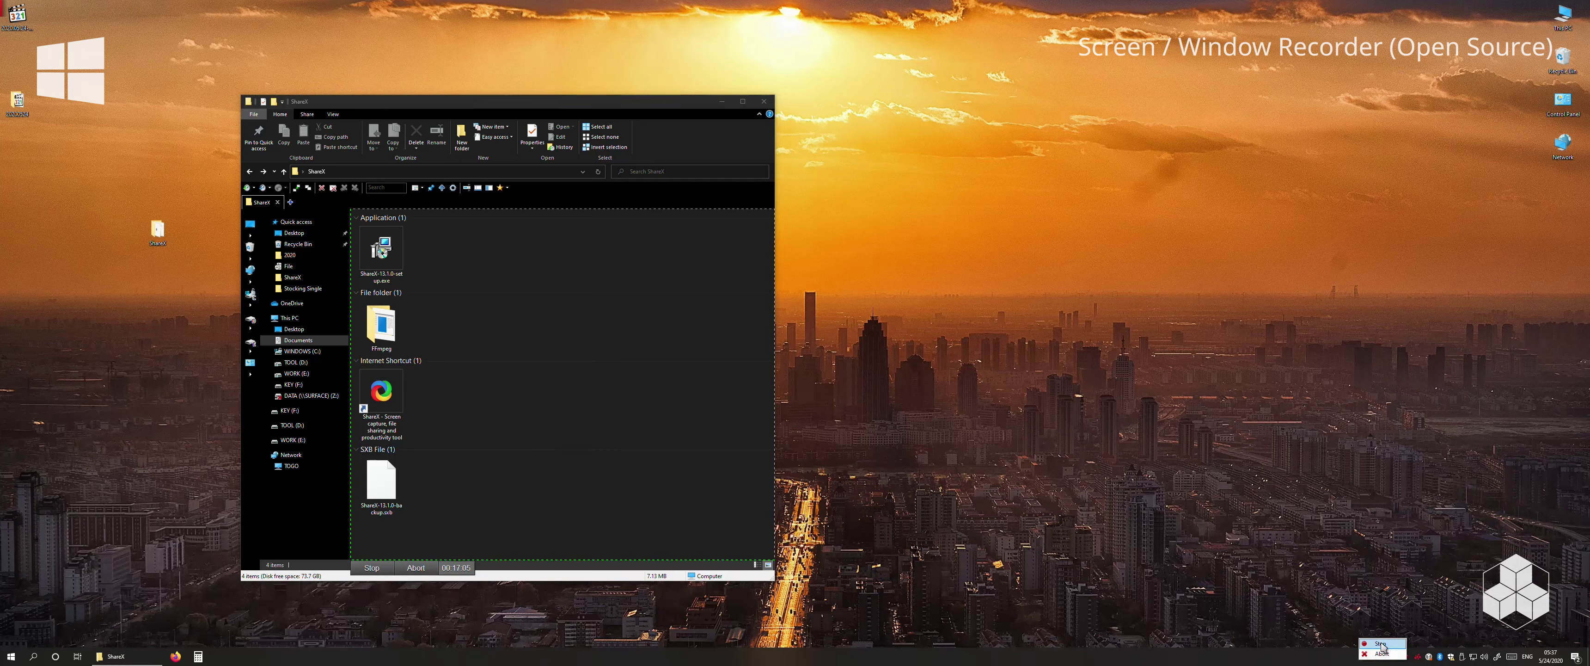
pyautogui.moveTo(676, 500); pyautogui.dragTo(694, 509)
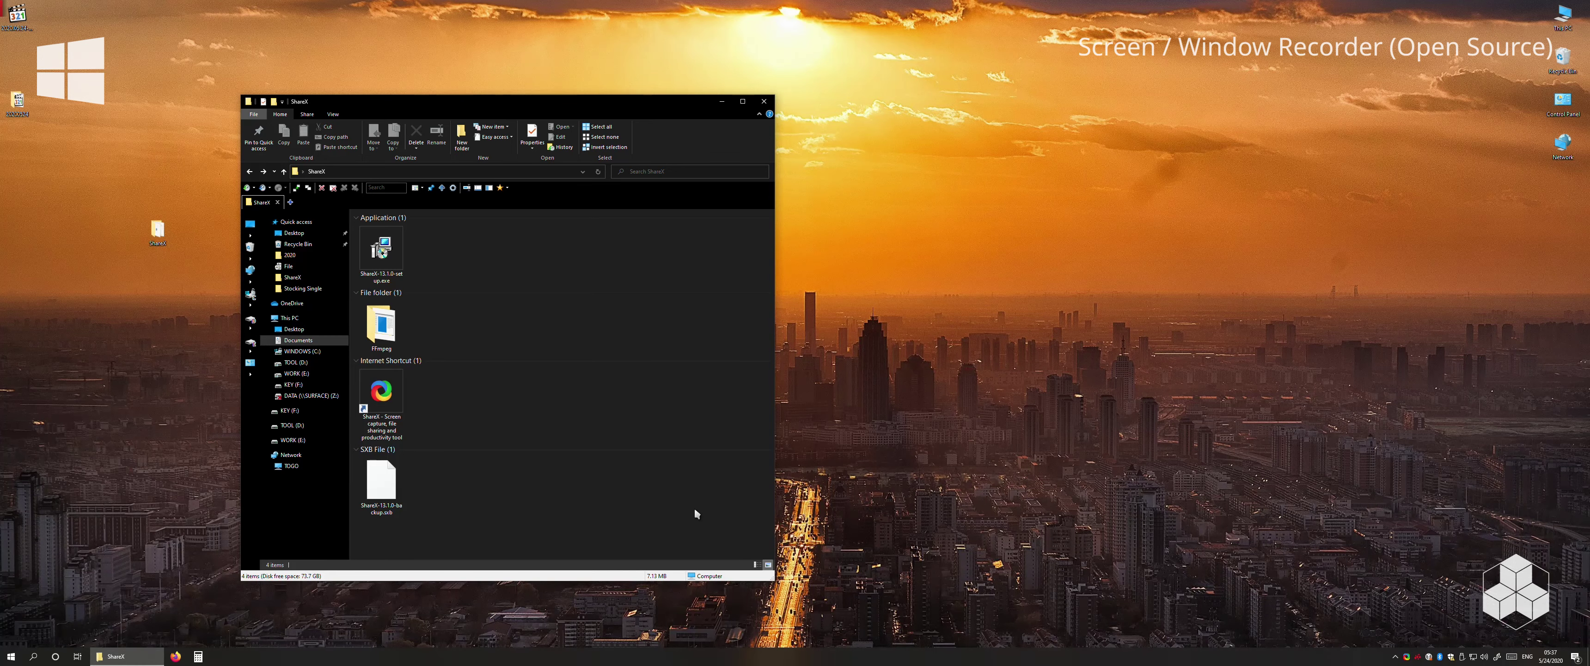
# Step: Open the ShareX website from its internet shortcut and start a screen recording of the whole browser window
pyautogui.doubleClick(381, 390)
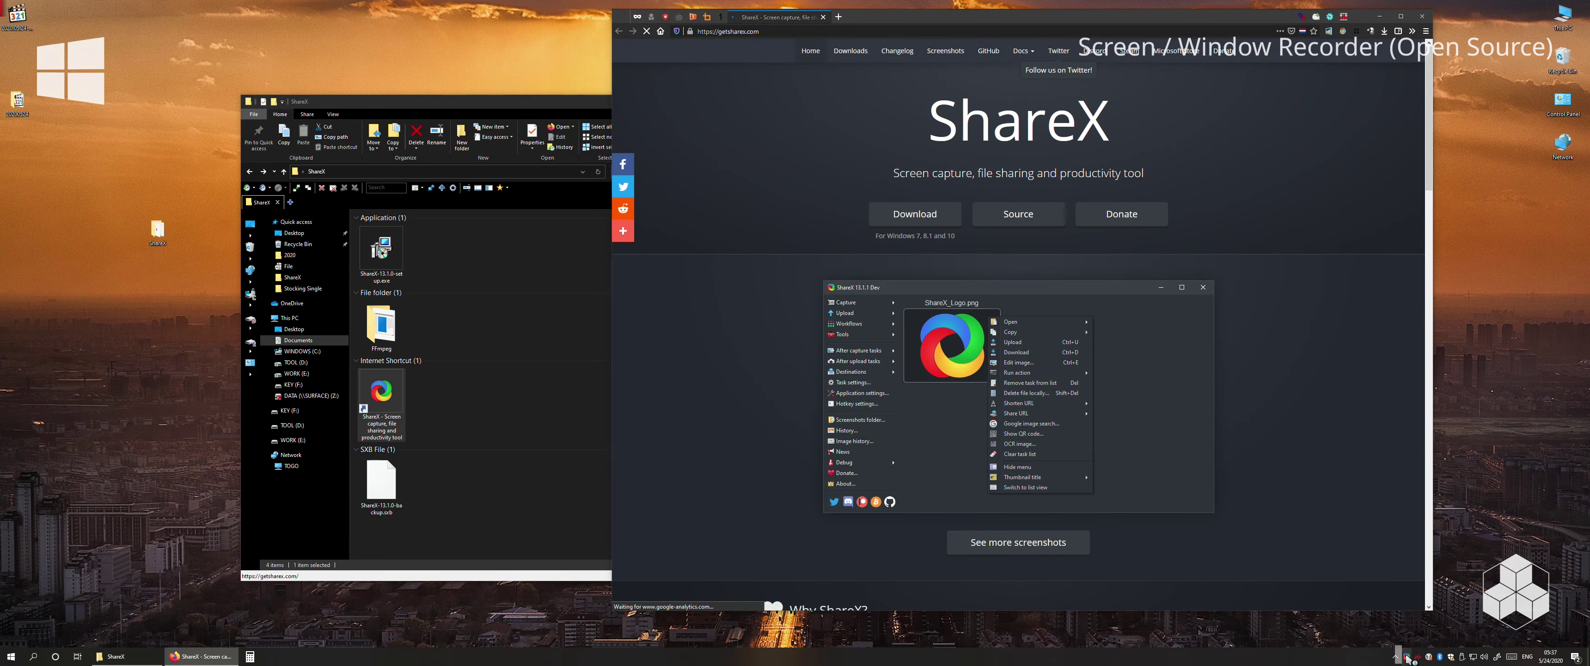
pyautogui.click(1407, 657)
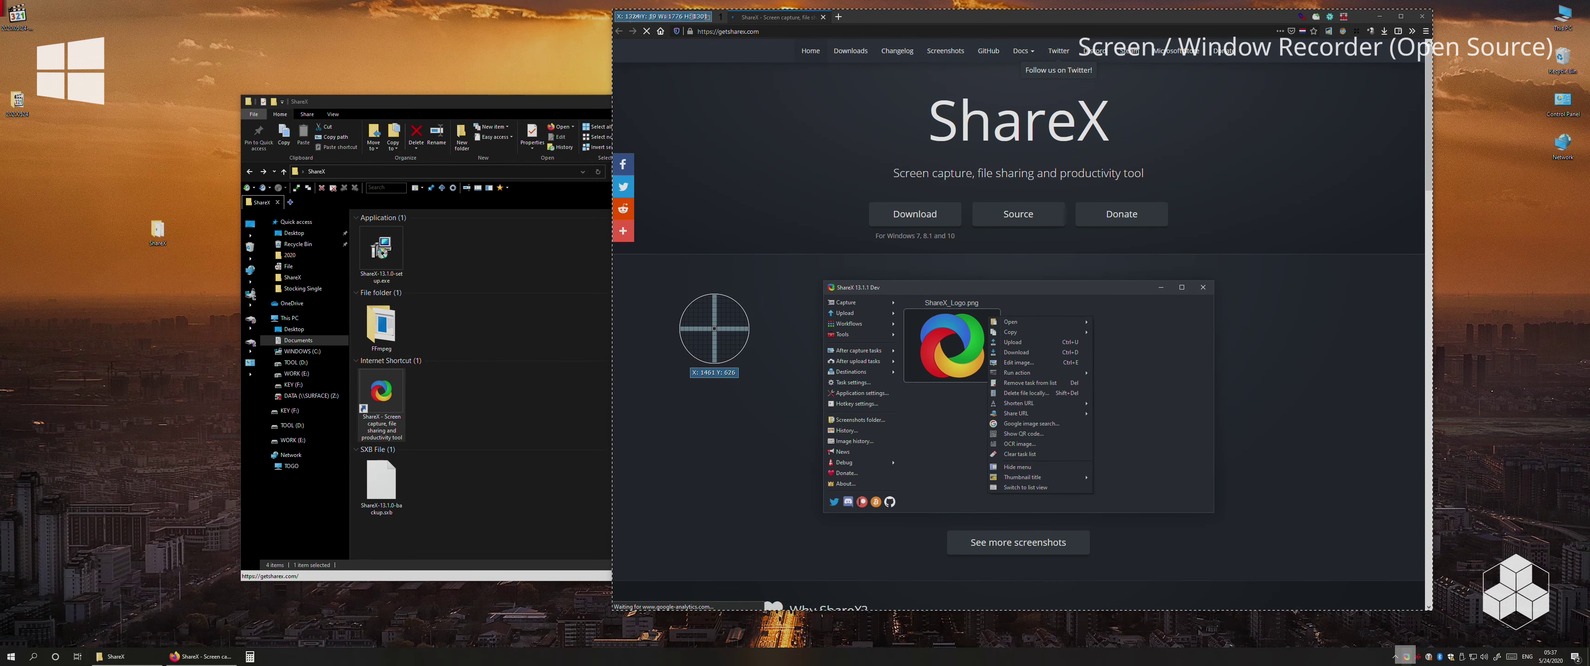
pyautogui.click(677, 291)
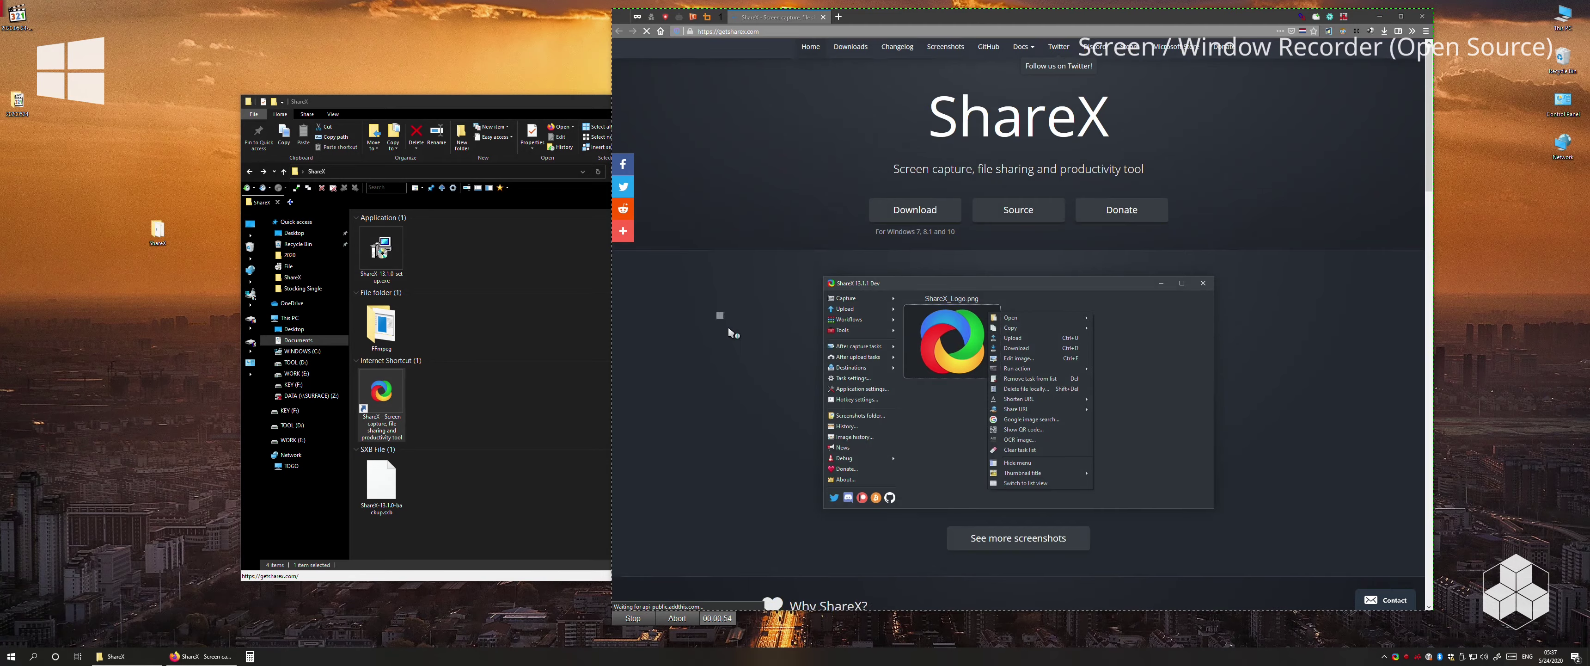
# Step: While recording, browse down the ShareX website and back up, then request the installer download and cancel its save prompt
pyautogui.scroll(-10, 727, 325)
pyautogui.scroll(-15, 729, 354)
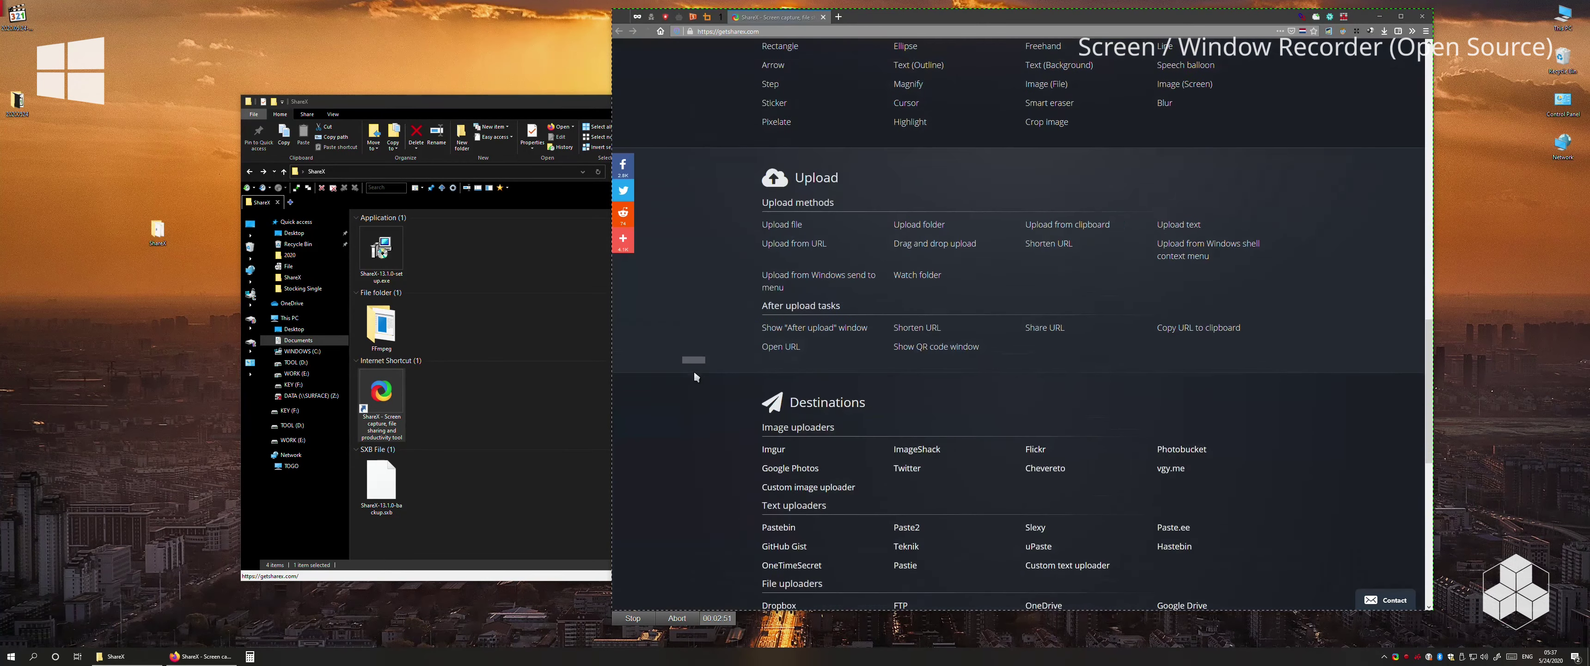
pyautogui.scroll(20, 696, 372)
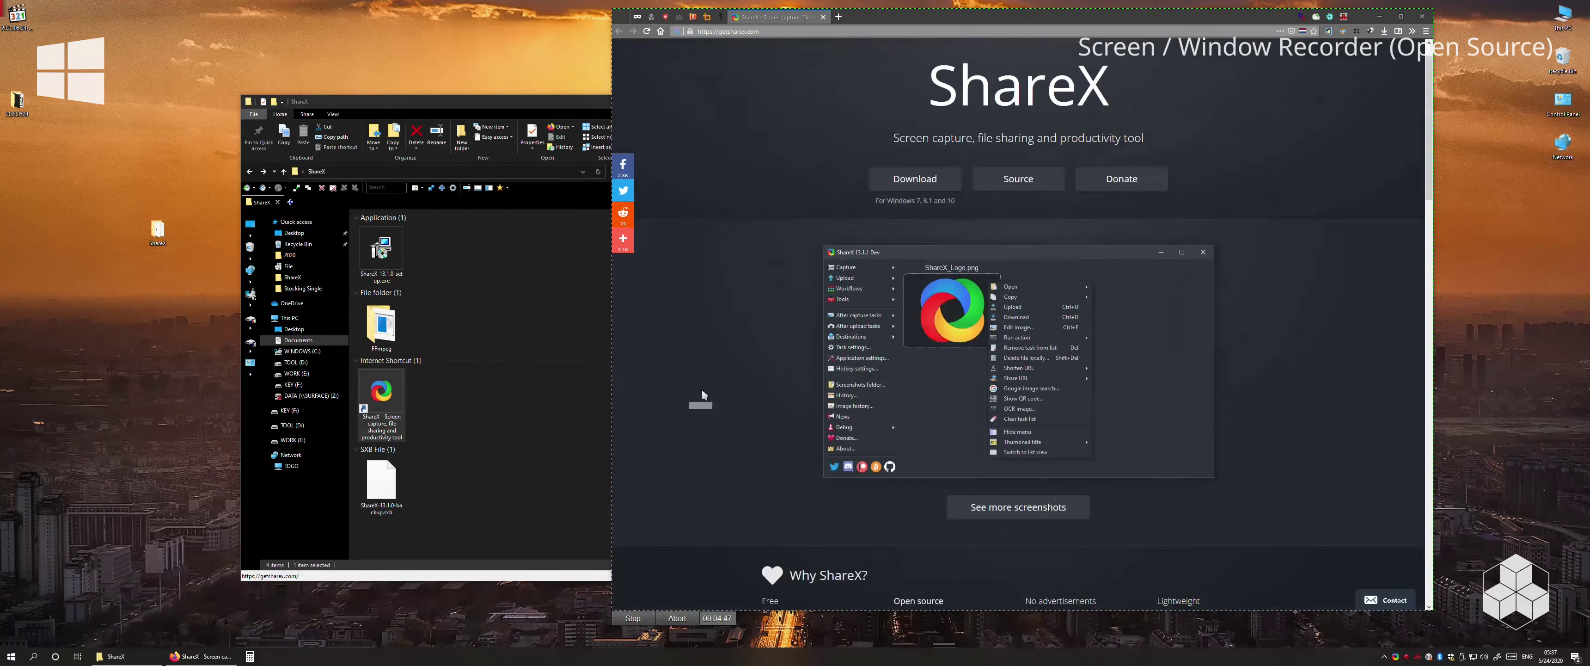
pyautogui.click(917, 217)
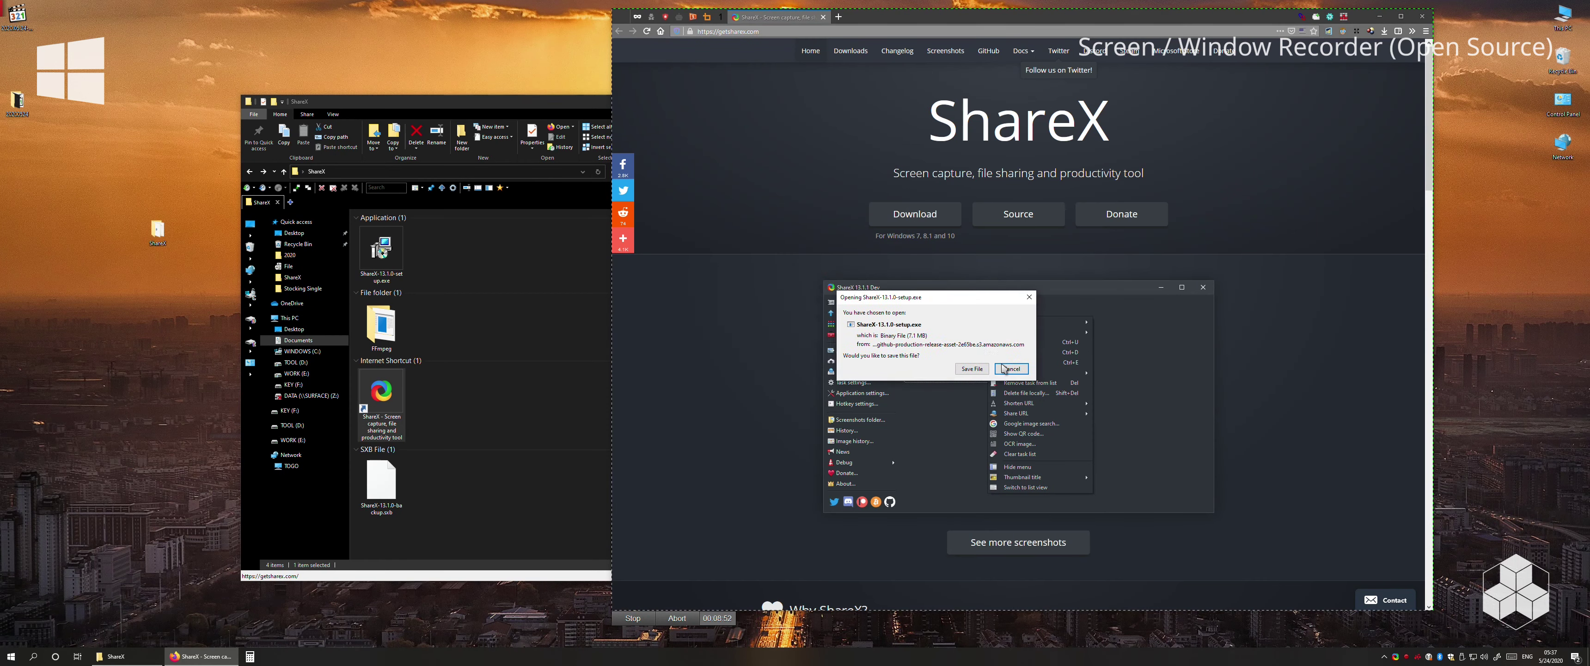
pyautogui.click(825, 348)
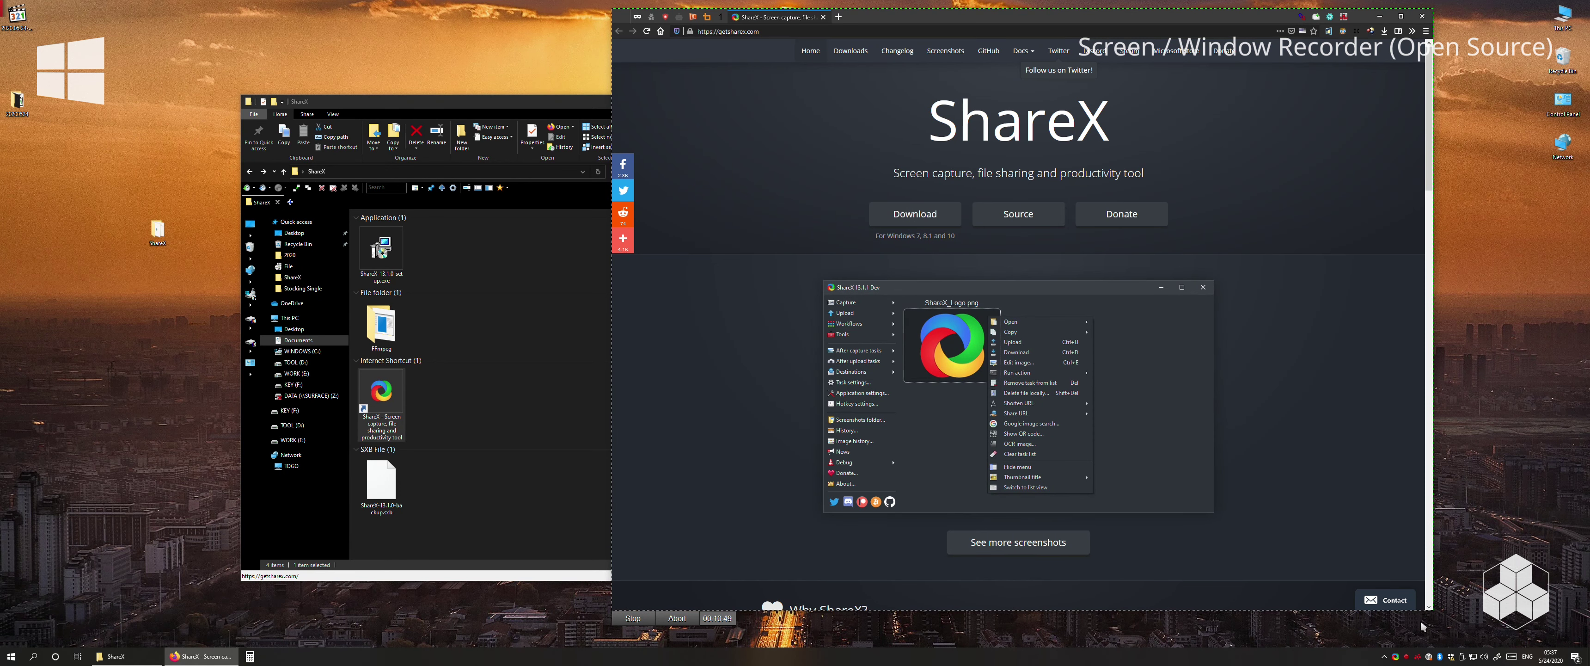
# Step: Stop the browser window recording and close the browser and the ShareX folder window
pyautogui.click(1408, 658)
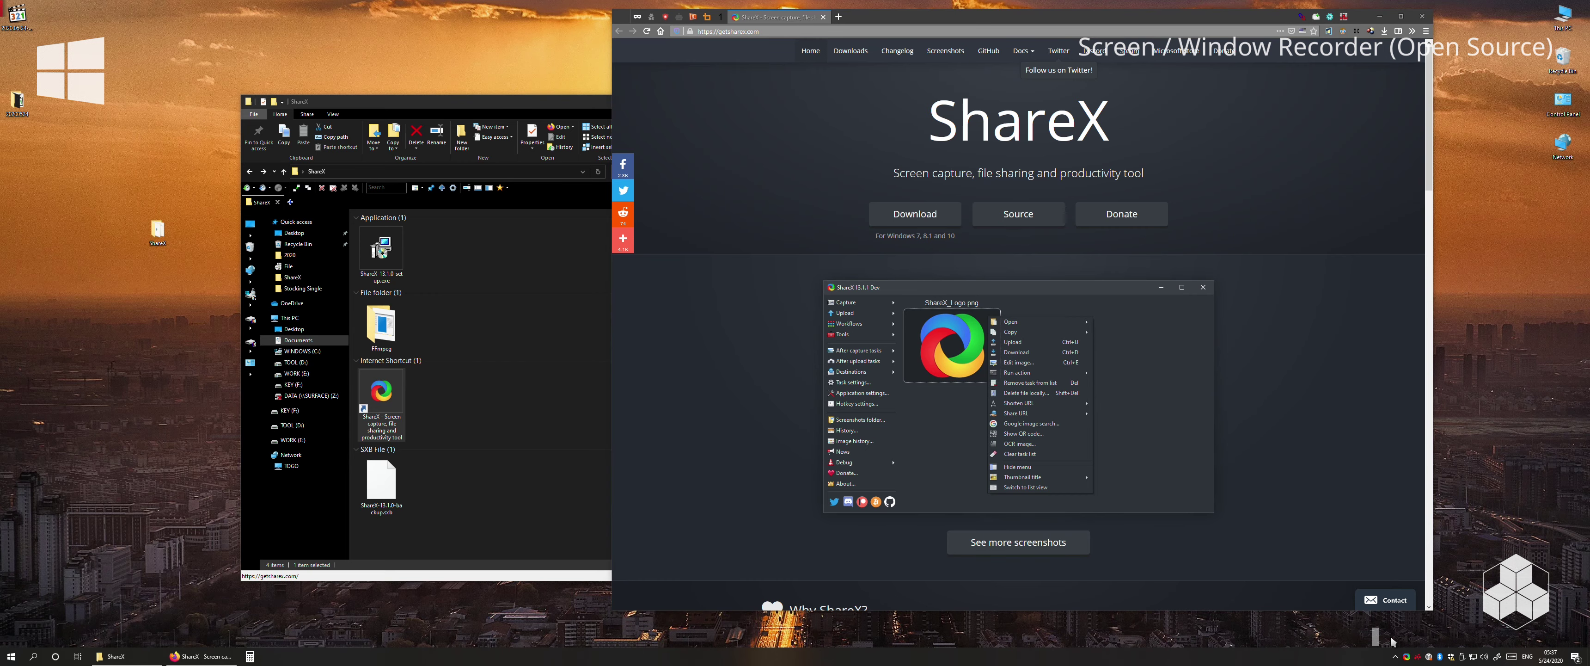
pyautogui.click(1421, 16)
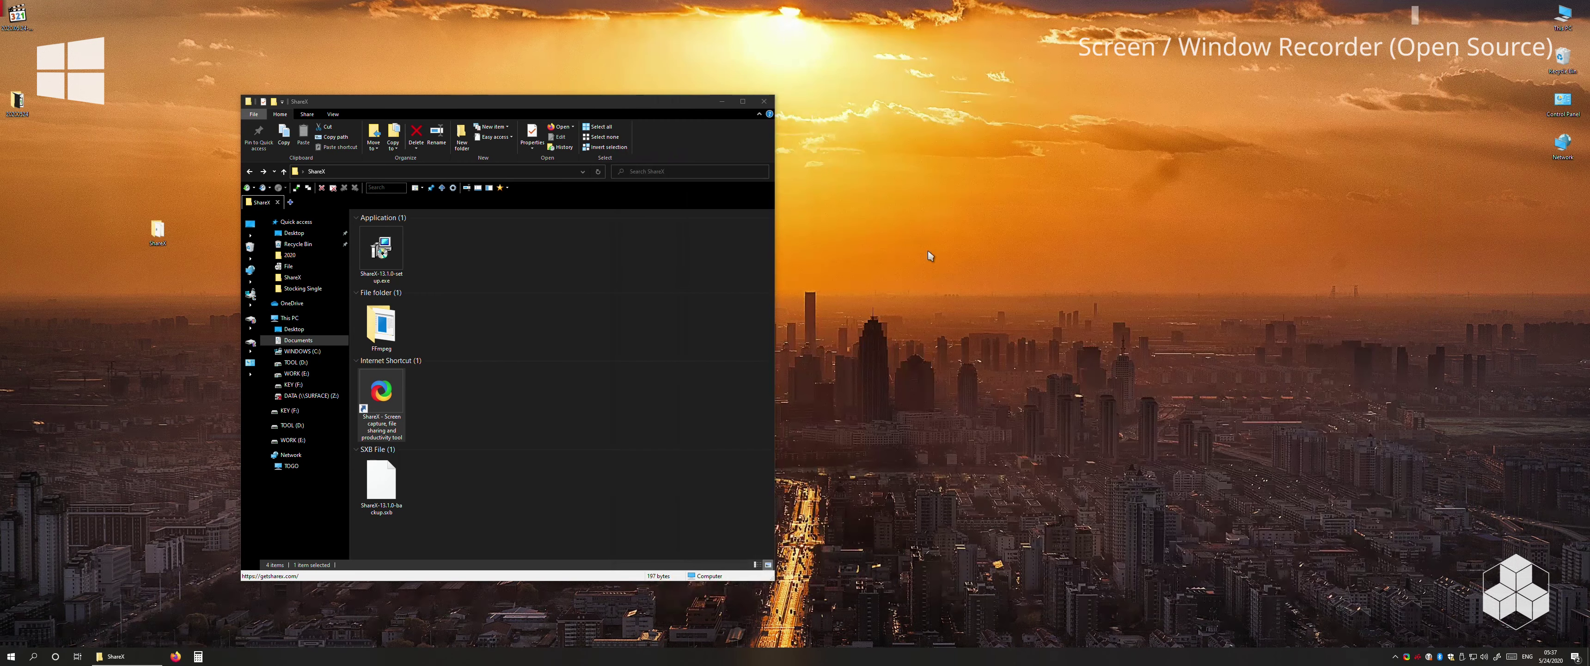
pyautogui.click(763, 101)
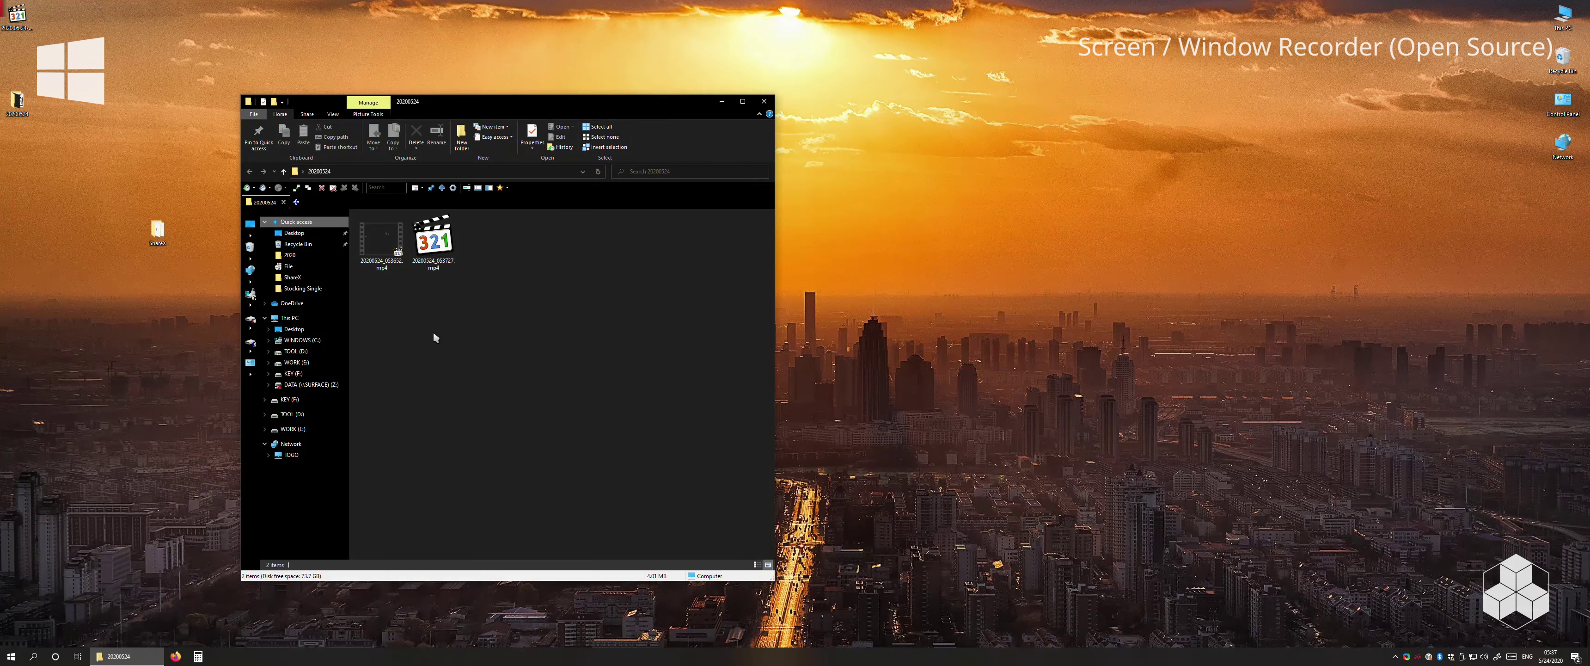
# Step: Play both recordings in the 20200524 folder, narrowing the player window to fit the second one, and close the player
pyautogui.doubleClick(381, 239)
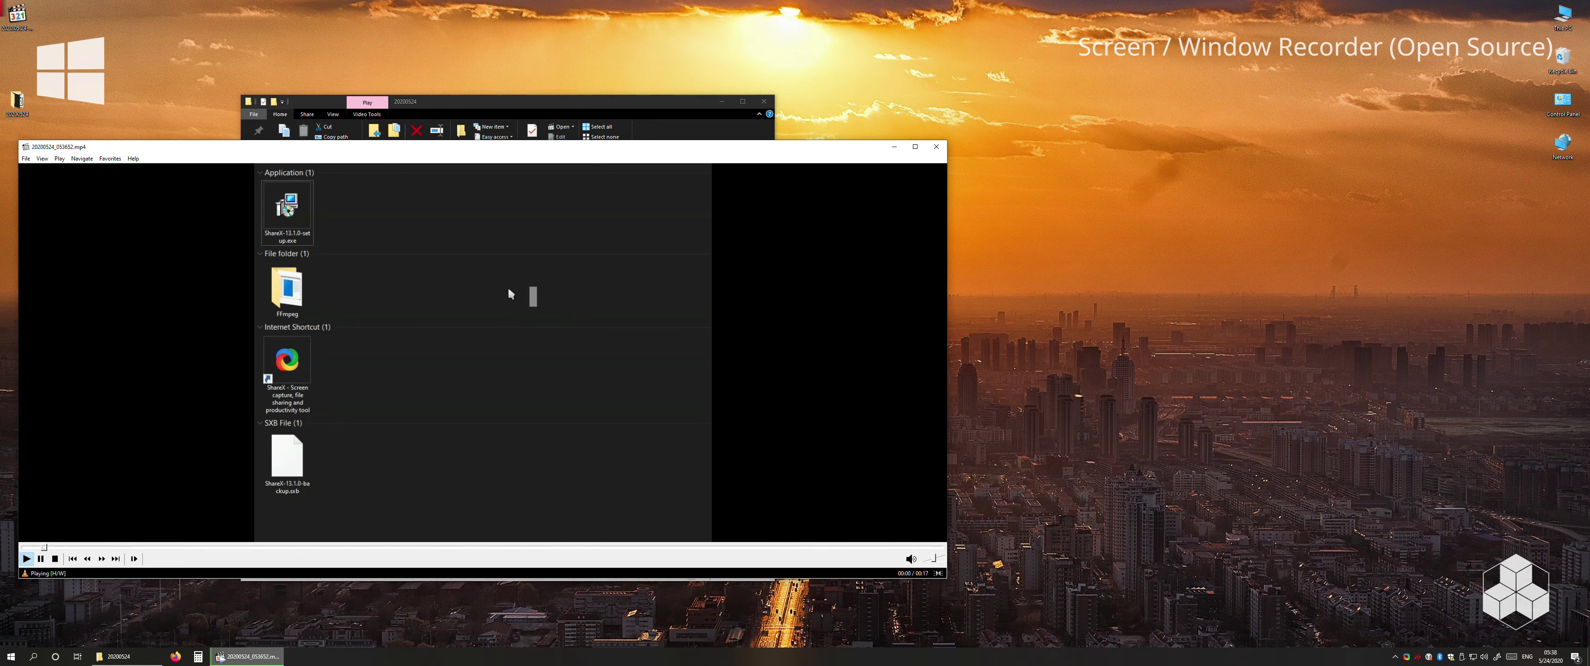
pyautogui.click(937, 147)
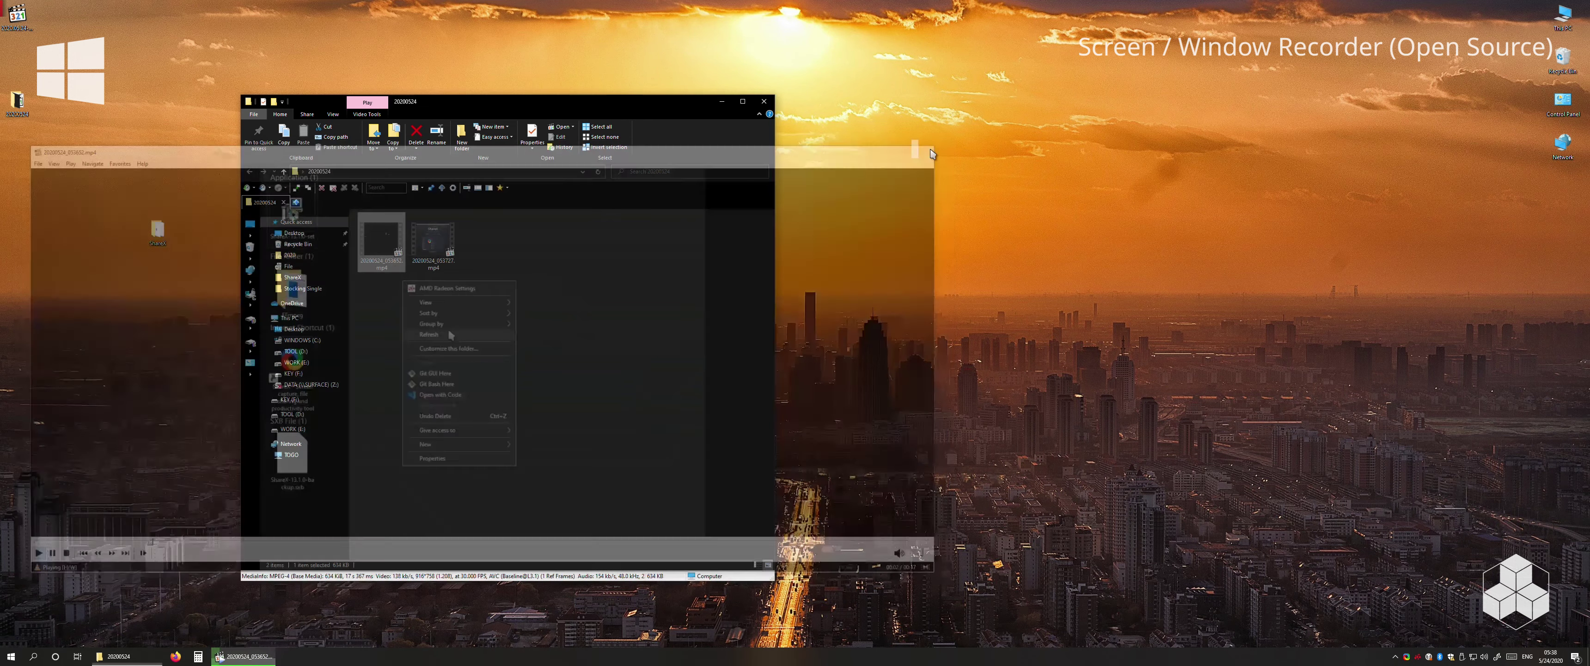
pyautogui.doubleClick(432, 242)
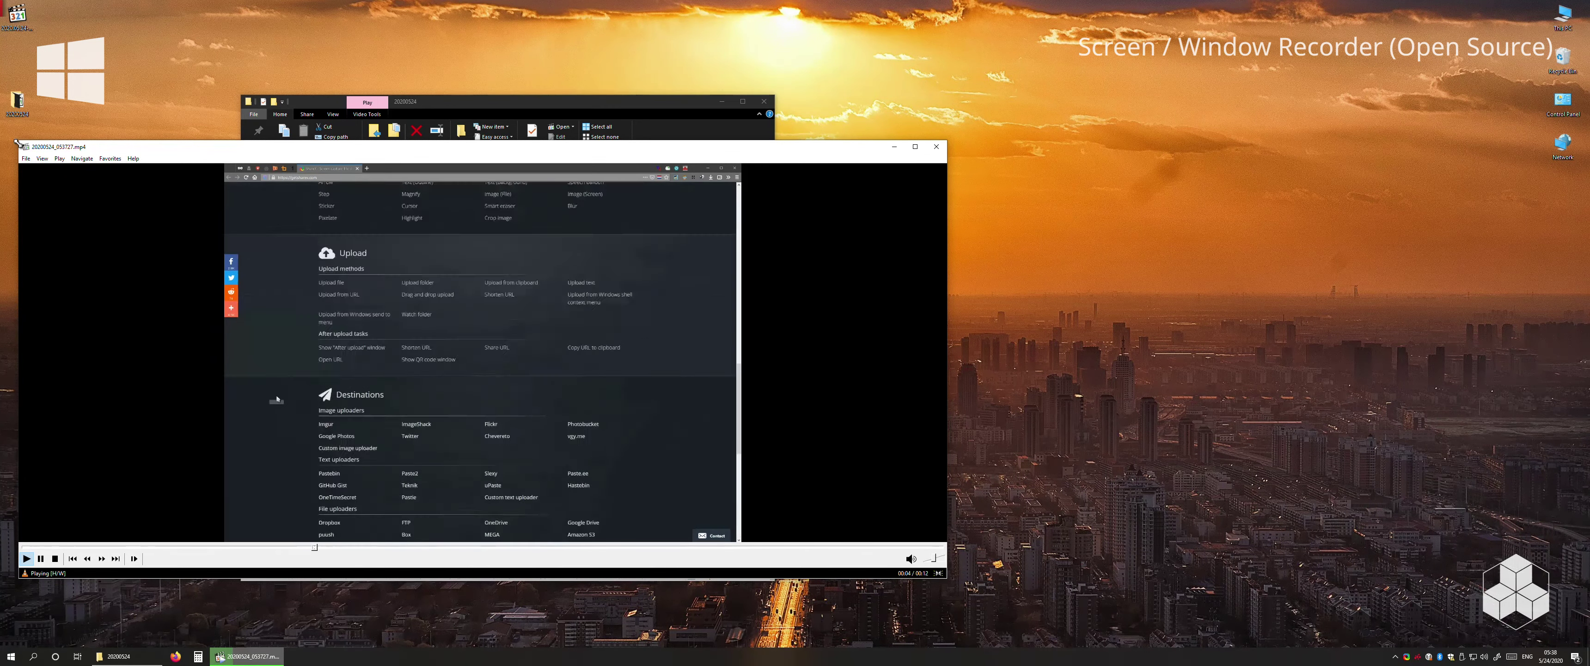
pyautogui.moveTo(19, 141); pyautogui.dragTo(314, 58)
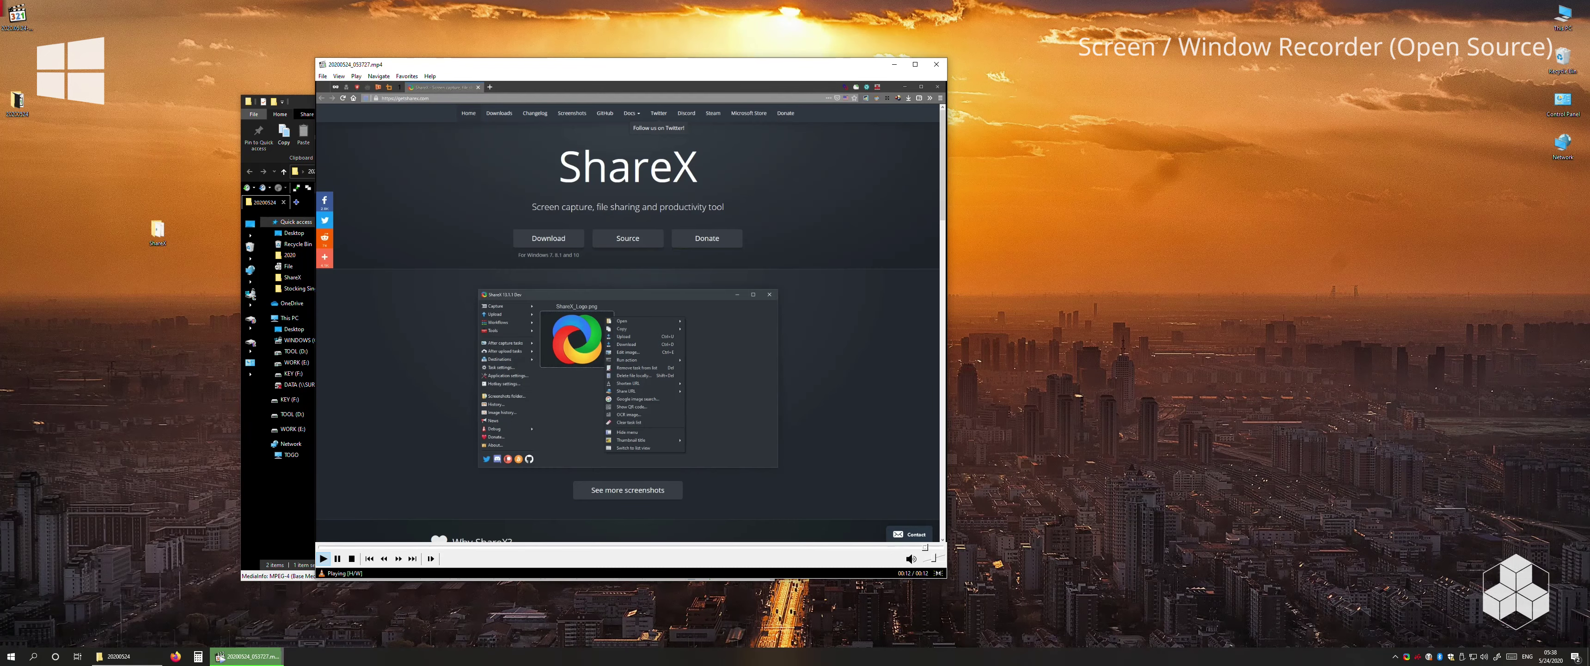
pyautogui.click(940, 65)
# Step: Close the 20200524 folder window and delete that folder from the desktop
pyautogui.click(764, 101)
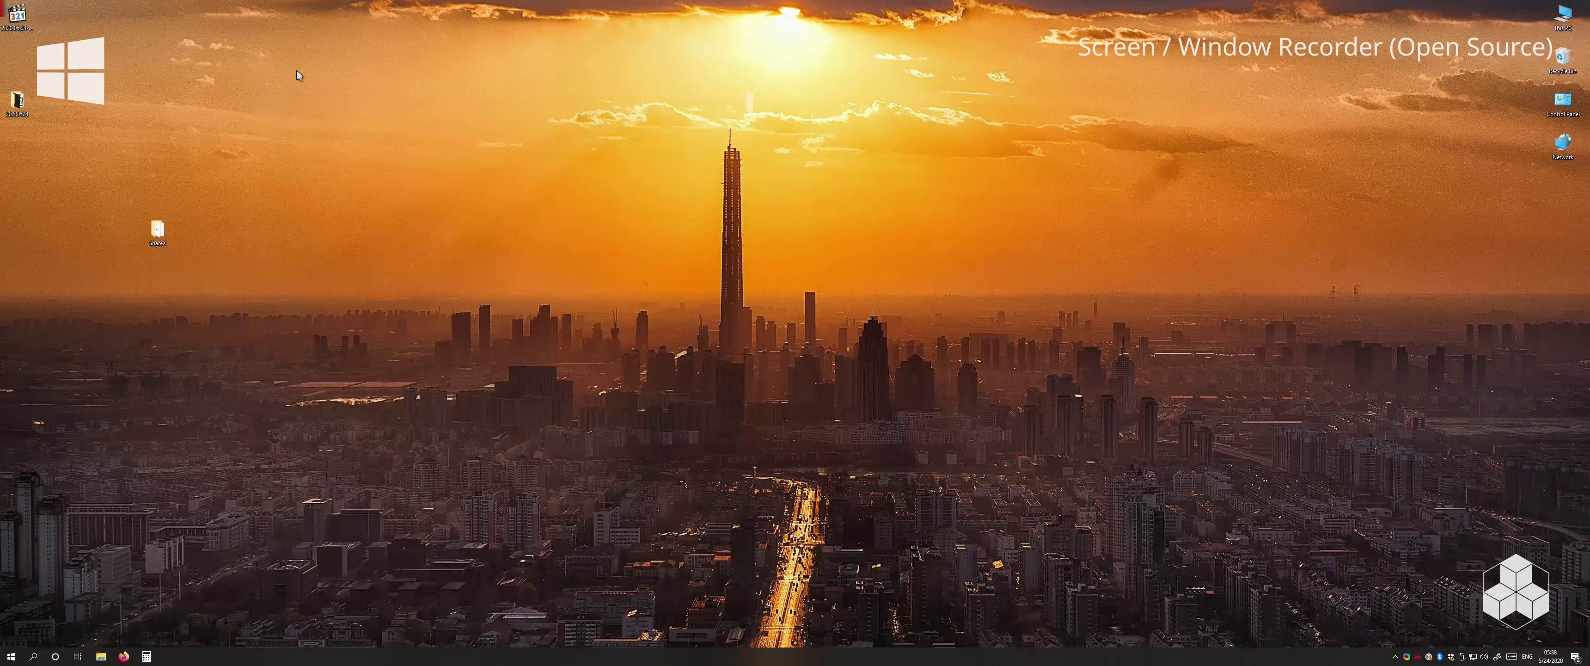
pyautogui.rightClick(13, 93)
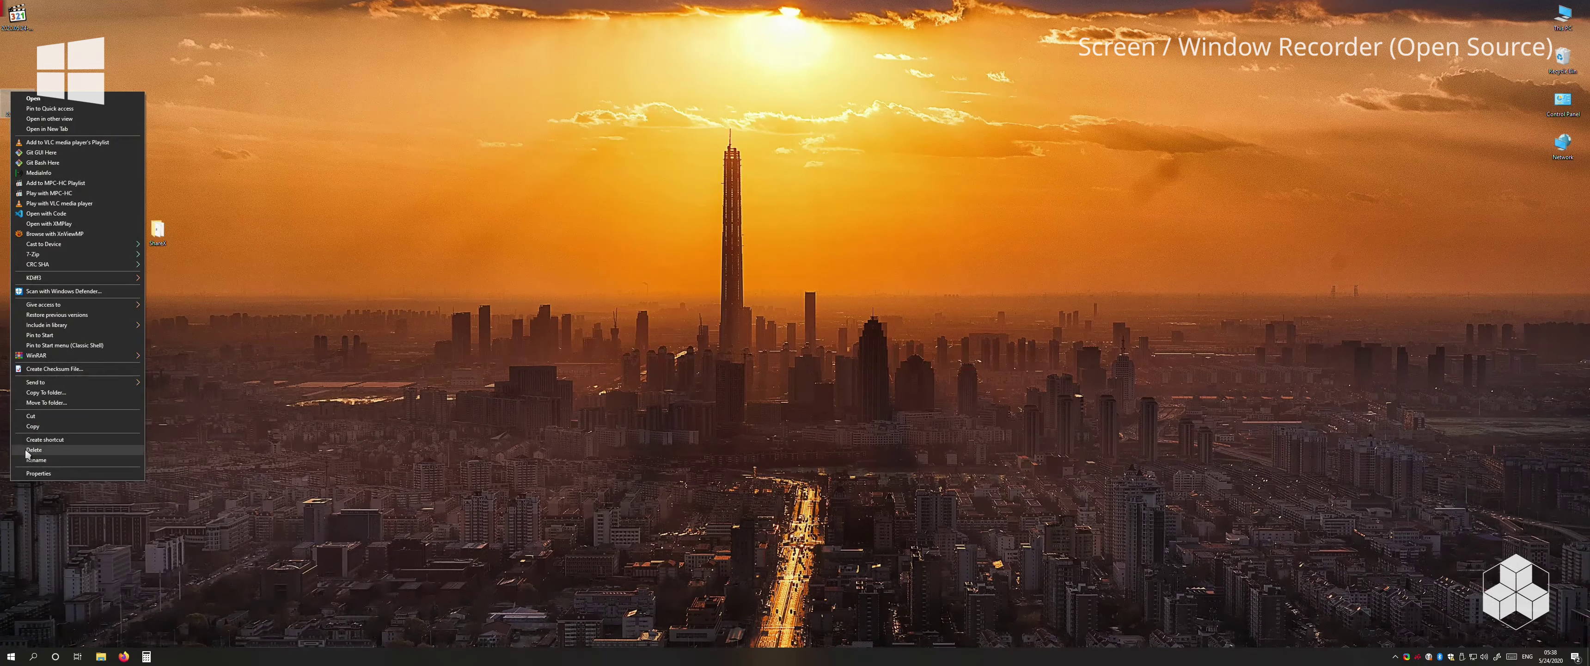
pyautogui.click(34, 450)
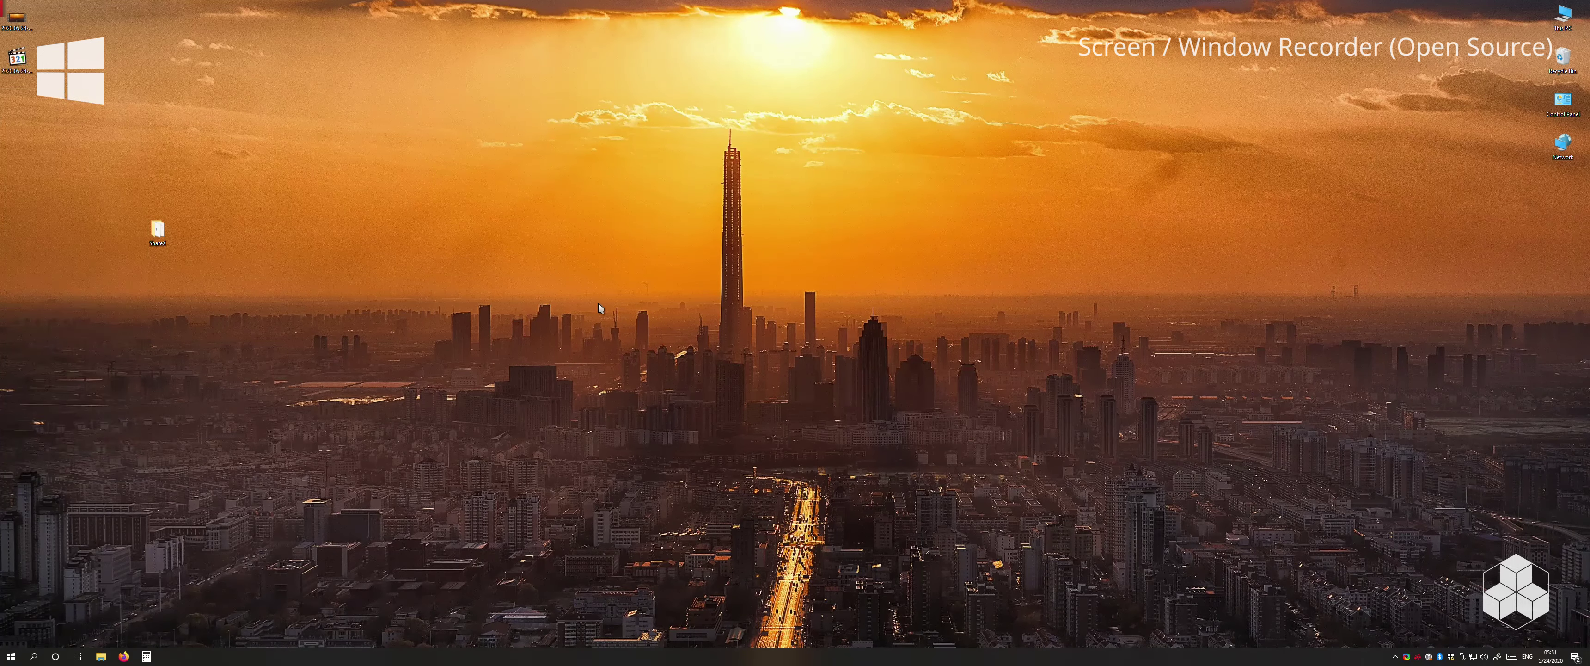
# Step: Open the ShareX hotkey settings and capture that window twice using the active window capture hotkey
pyautogui.rightClick(1407, 655)
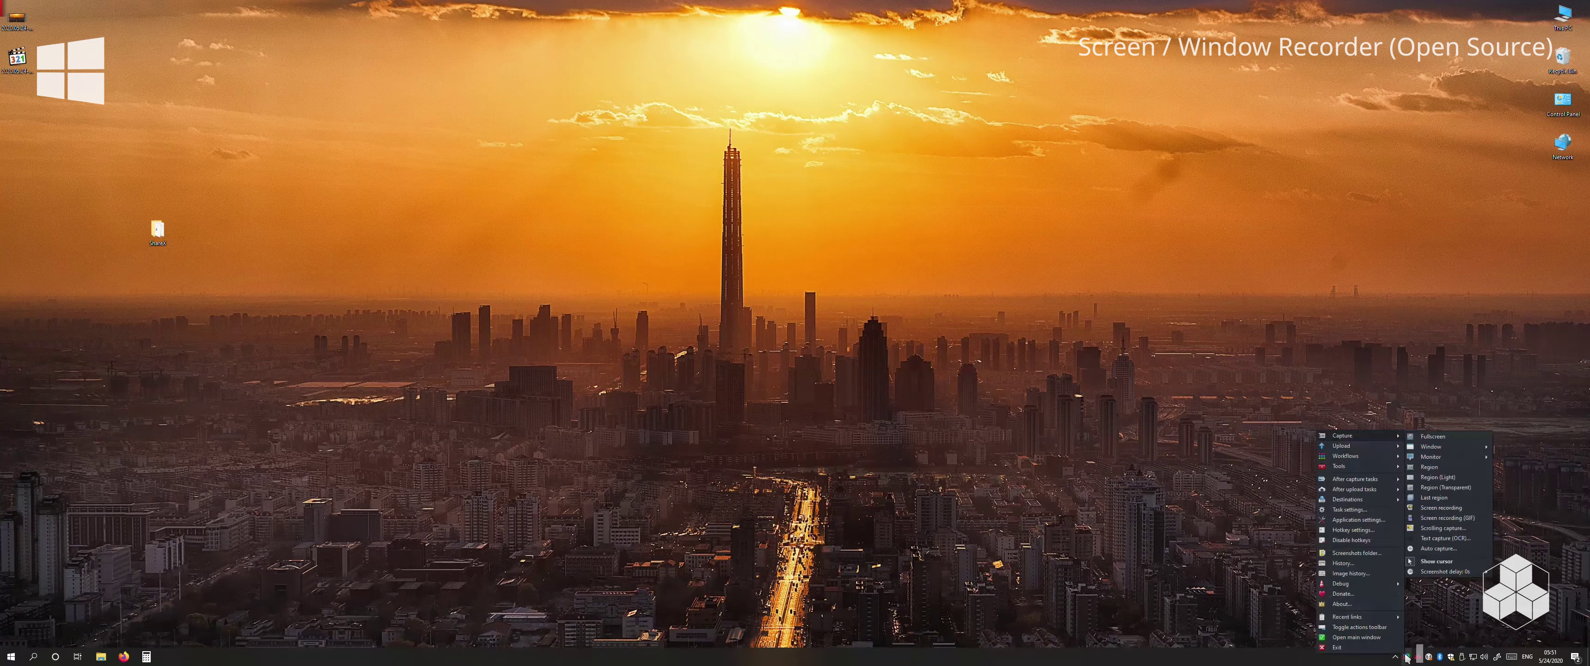
pyautogui.click(1362, 531)
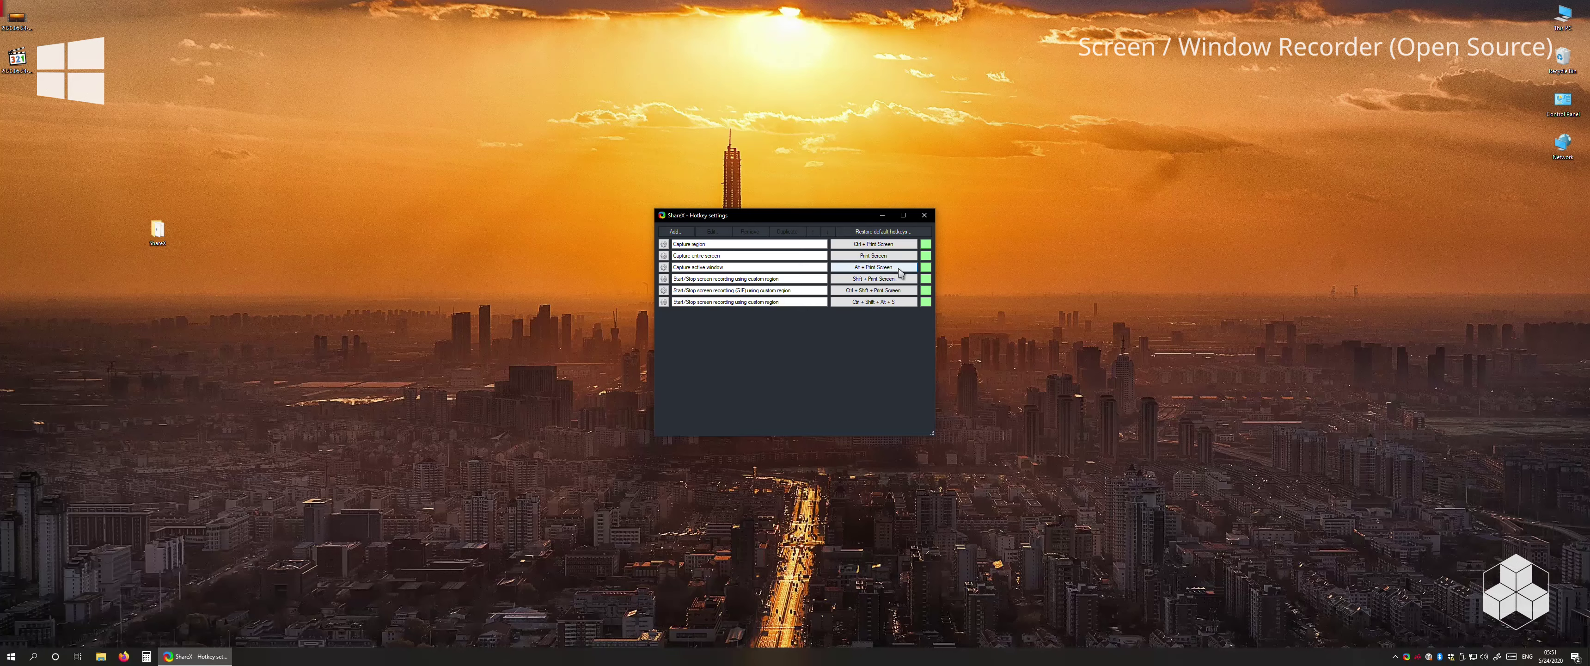
pyautogui.press('alt+Print')
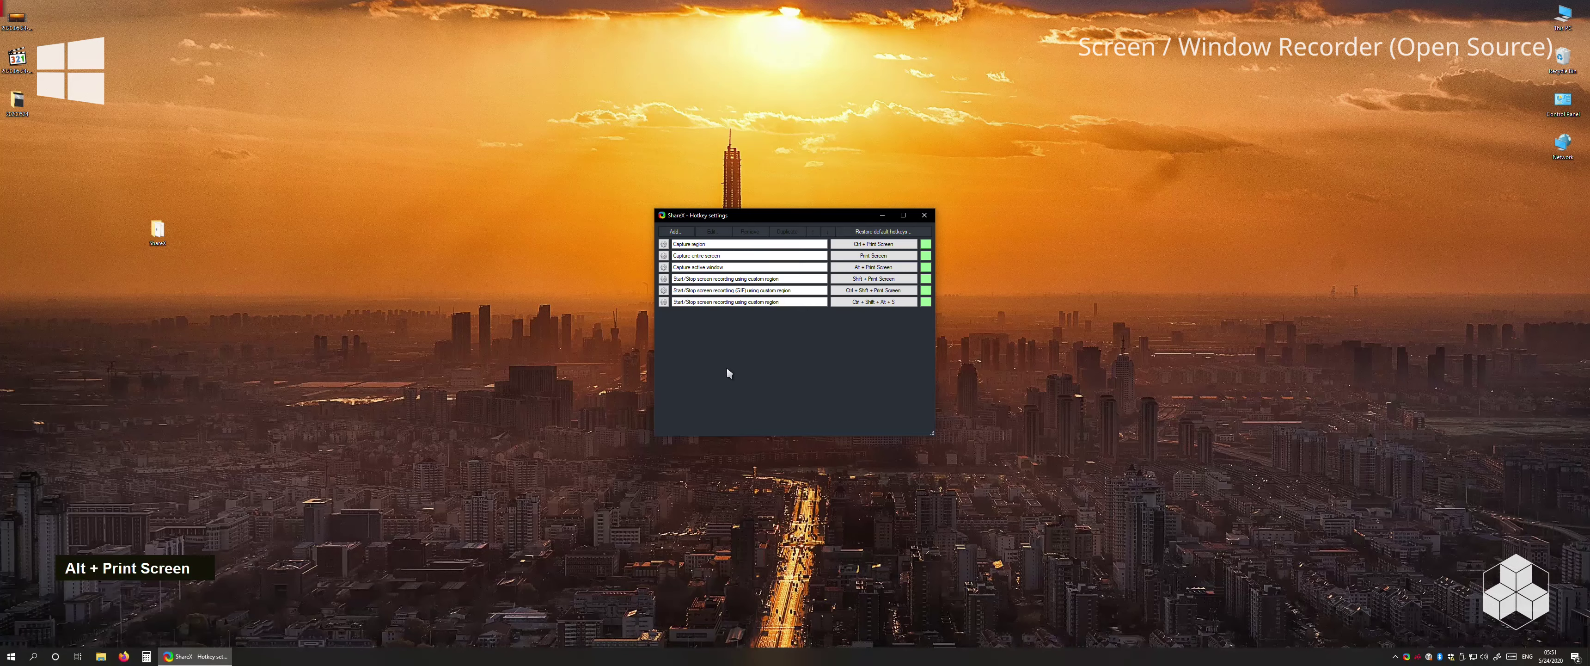
pyautogui.press('alt')
pyautogui.press('alt+Print')
# Step: Open the 20200524 desktop folder, select the second screenshot and move the hotkey settings window clear of the folder window
pyautogui.doubleClick(17, 102)
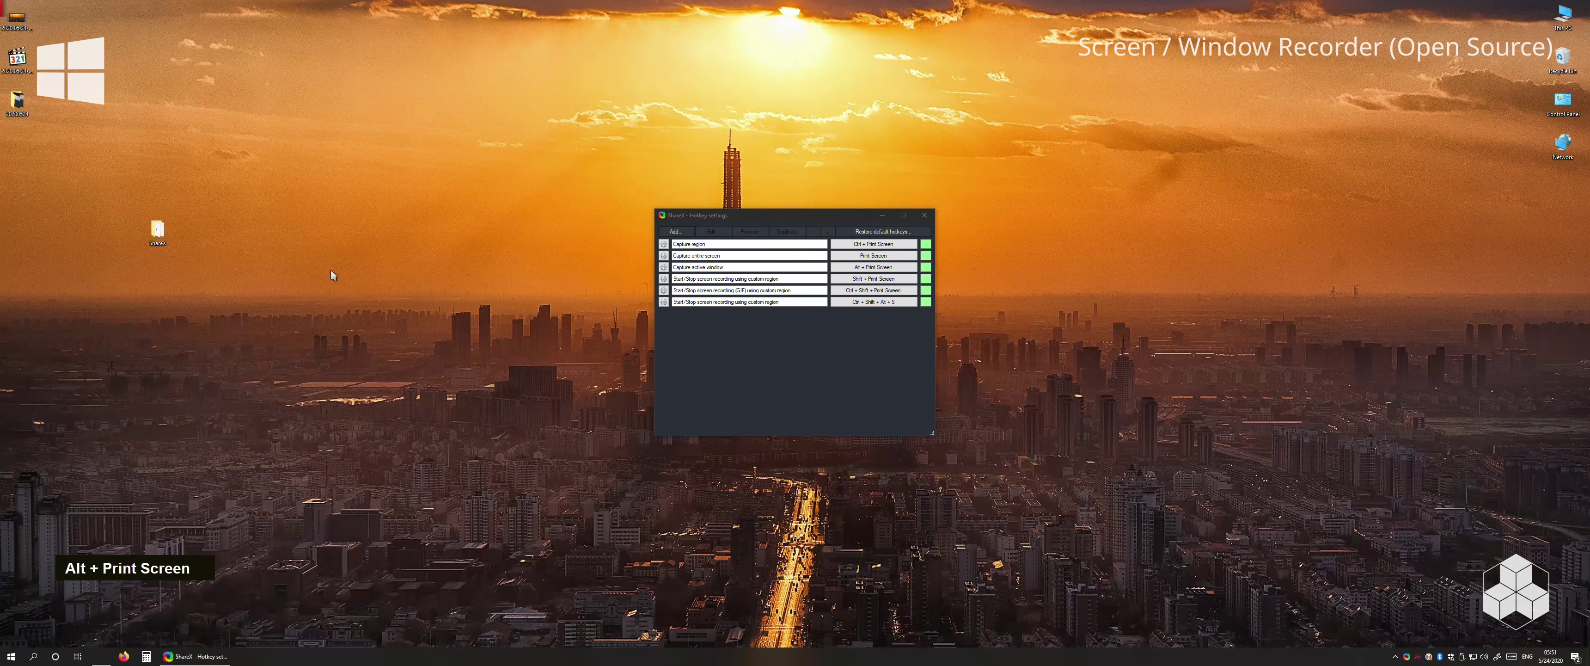
pyautogui.click(579, 317)
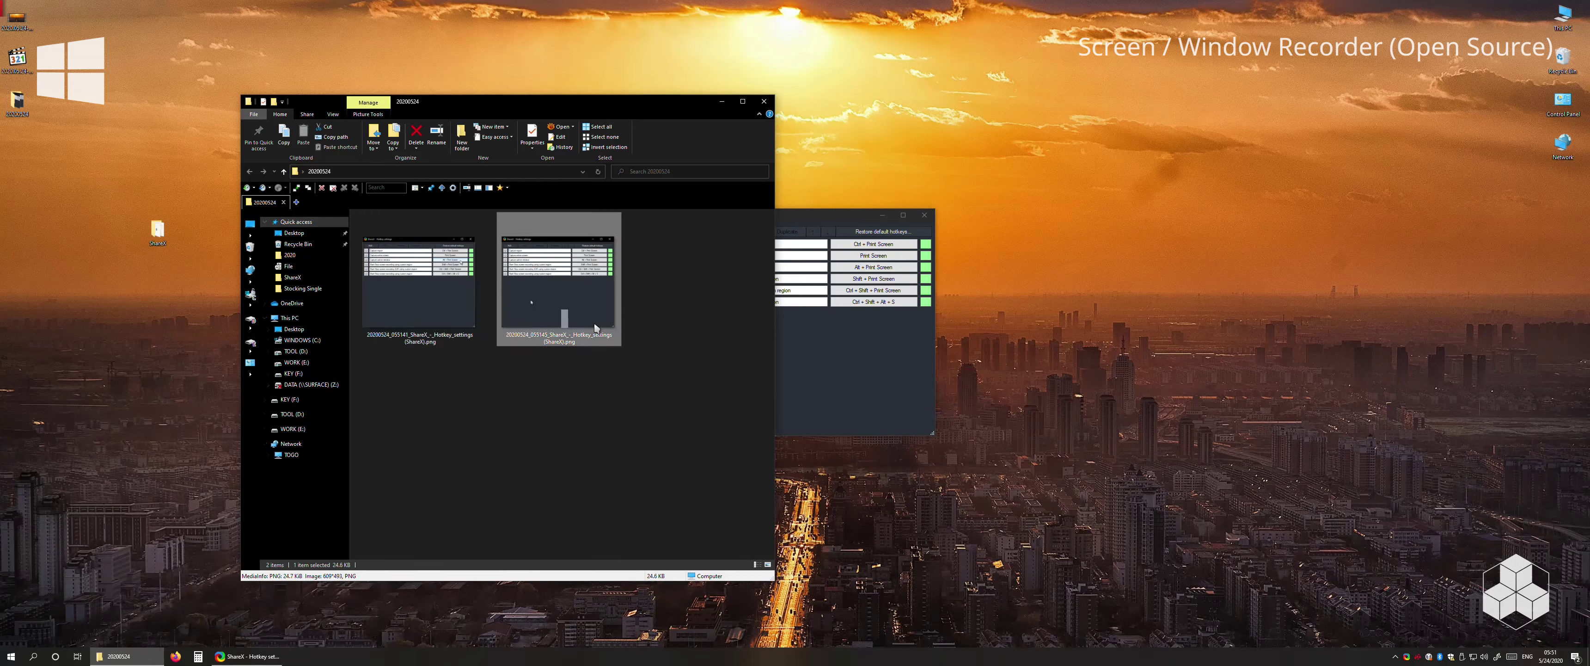
pyautogui.click(798, 214)
pyautogui.moveTo(798, 214); pyautogui.dragTo(863, 240)
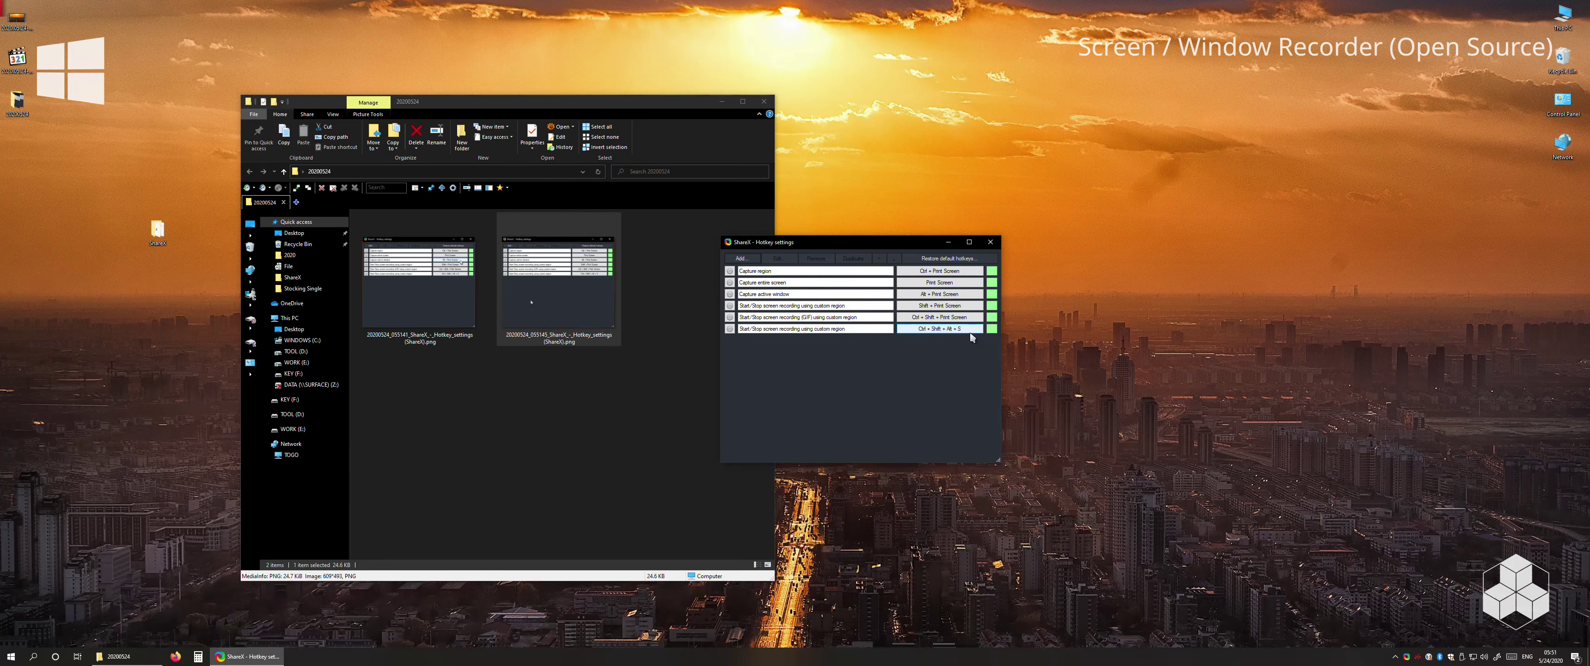
# Step: Start a custom-region recording of the folder's file area, moving the hotkey settings window into it and bringing the folder back to the front
pyautogui.hotkey('ctrl', 'shift', 'alt', 's')
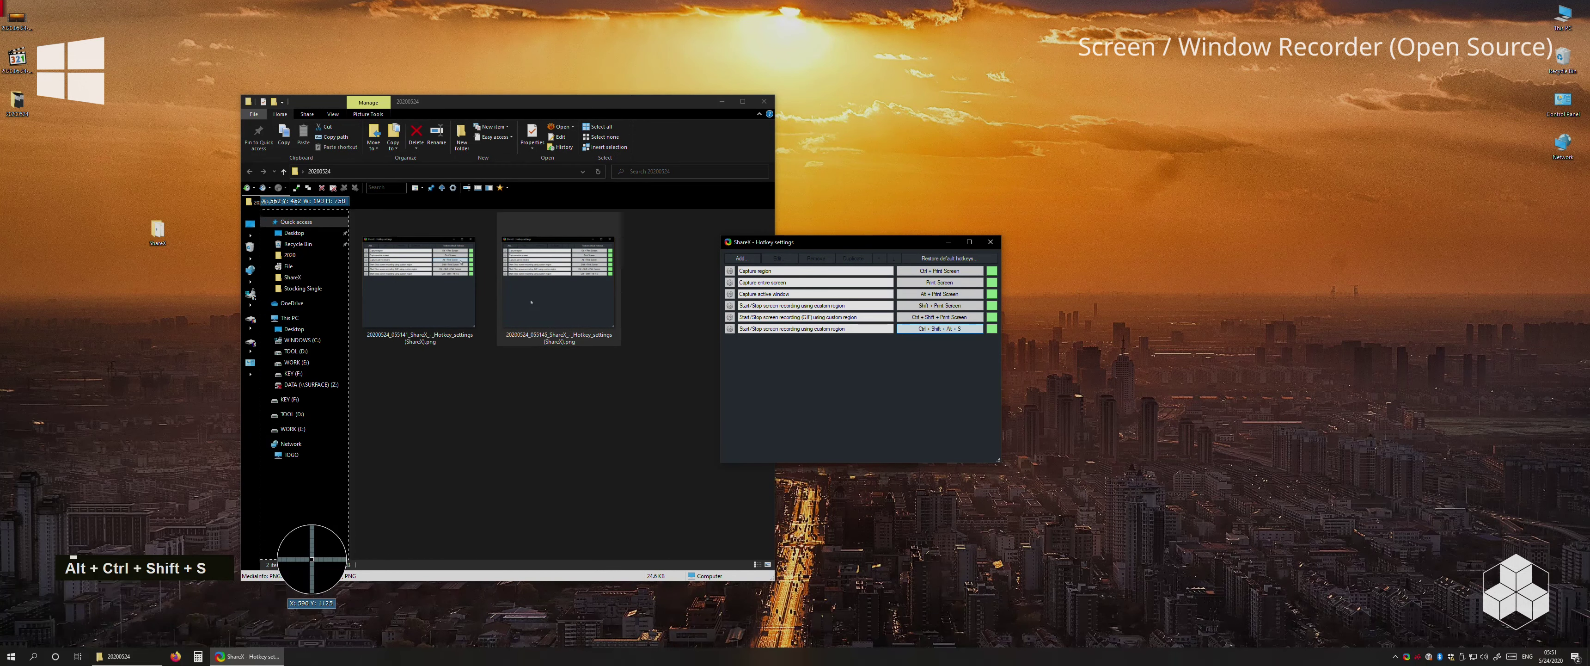
pyautogui.click(488, 521)
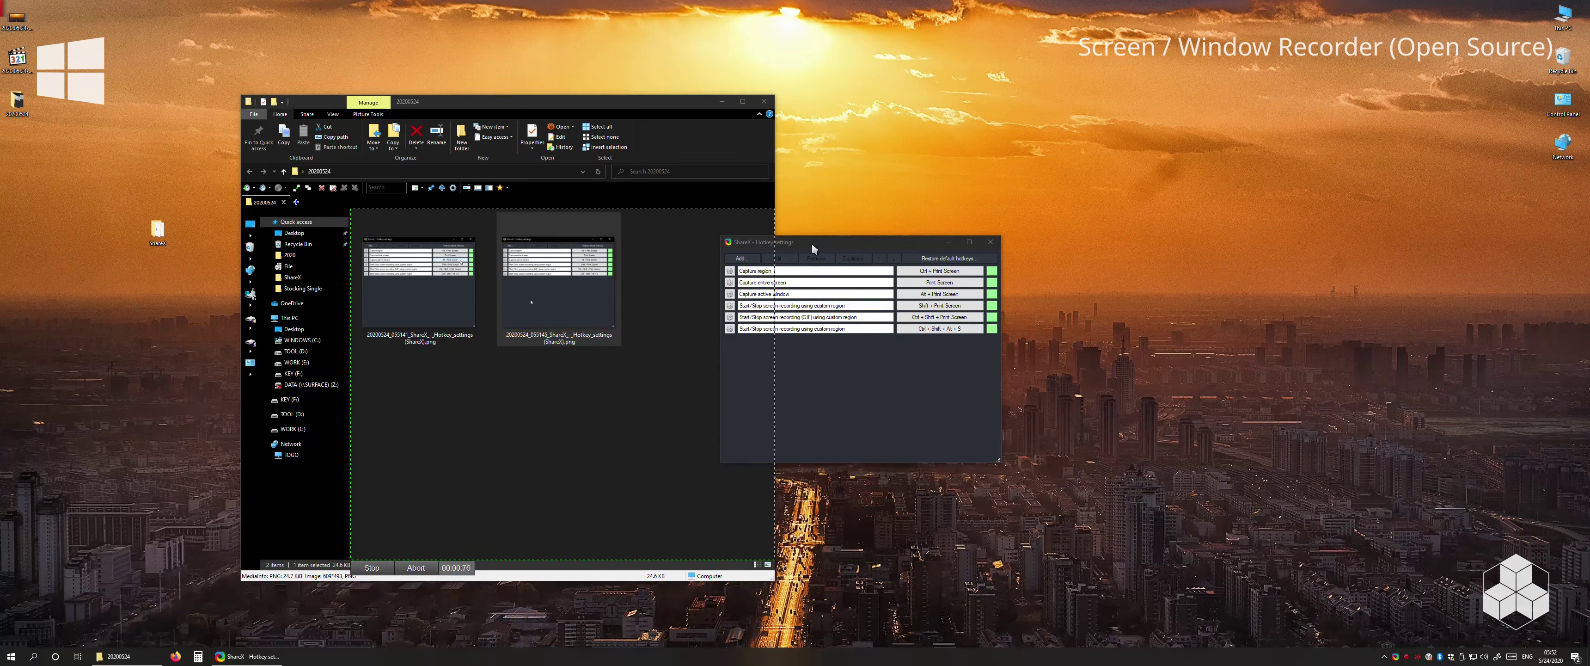
pyautogui.moveTo(812, 248); pyautogui.dragTo(440, 388)
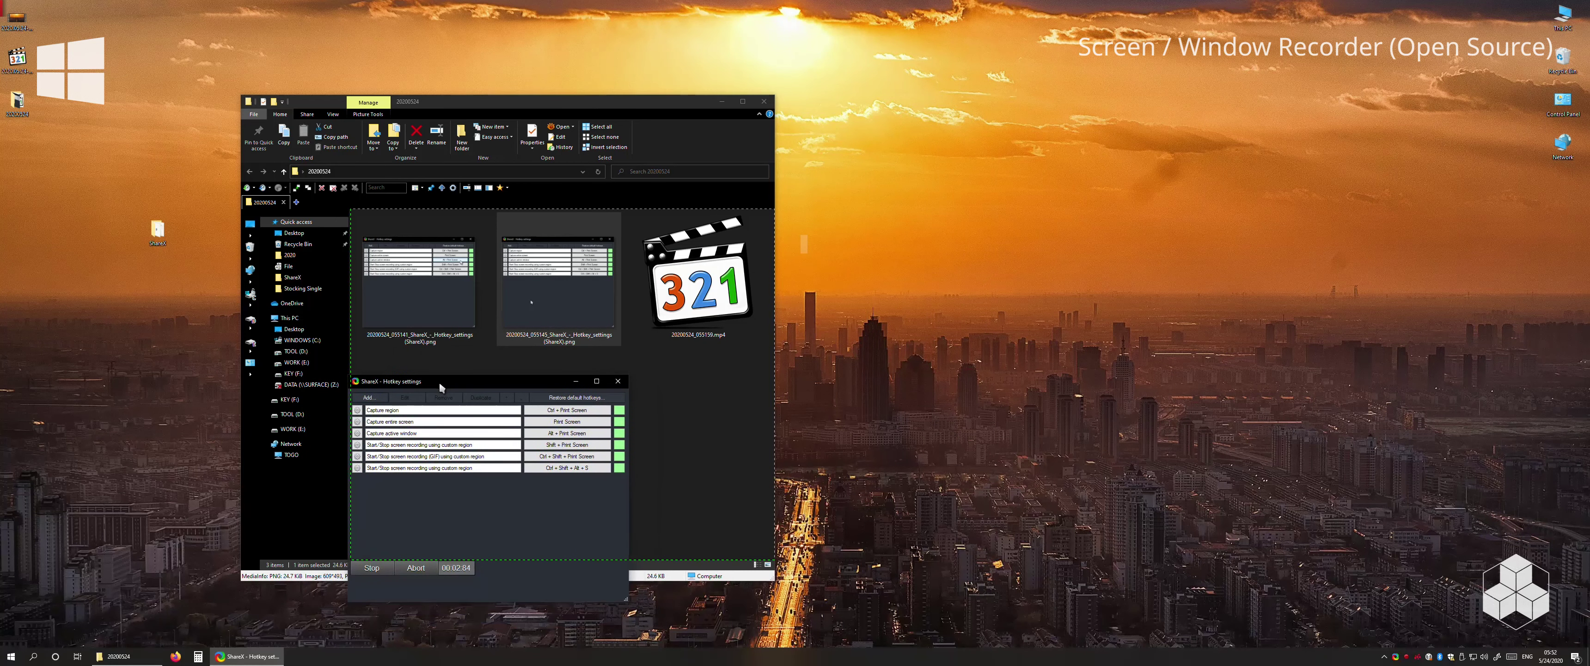
pyautogui.click(696, 423)
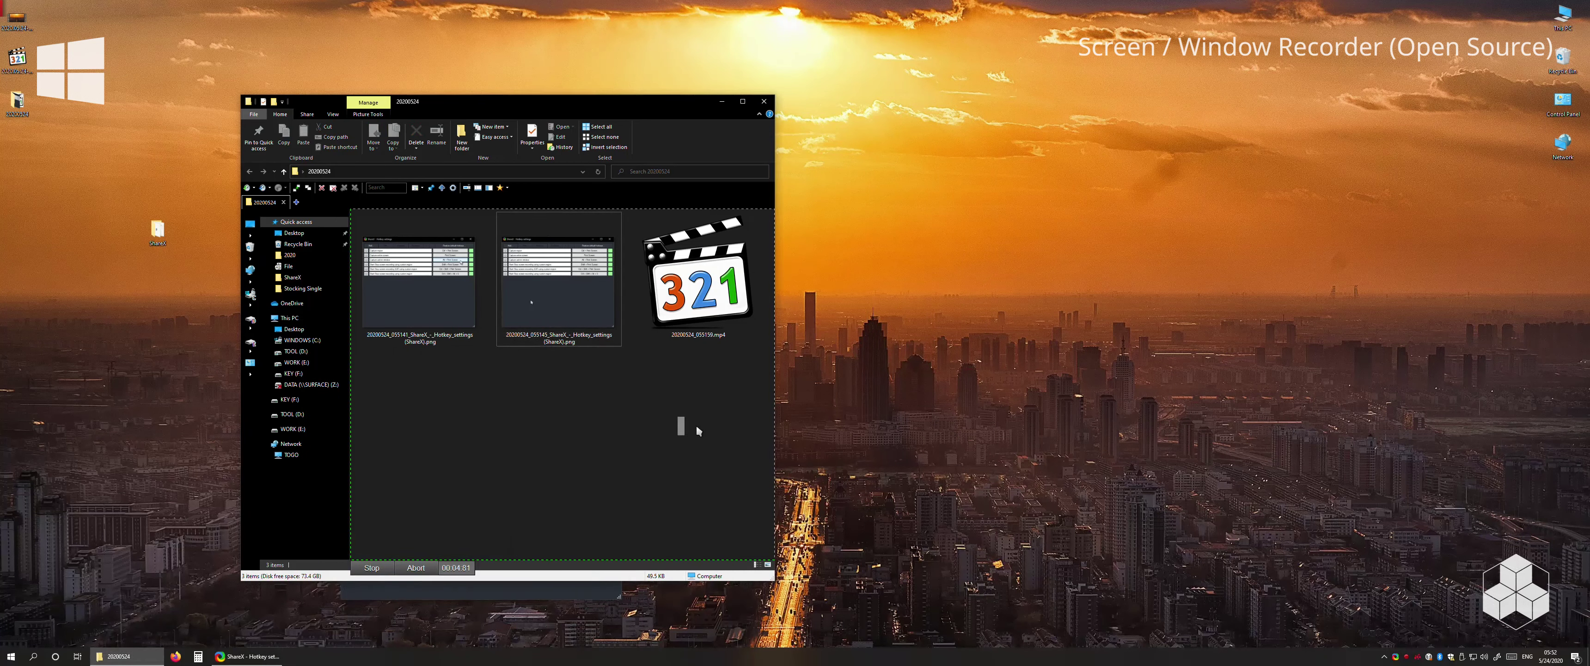
# Step: Refresh the 20200524 folder view while recording and stop the recording with its ShareX hotkey
pyautogui.rightClick(696, 424)
pyautogui.click(643, 431)
pyautogui.hotkey('ctrl', 'alt', 'shift')
pyautogui.hotkey('ctrl', 'alt', 'shift', 's')
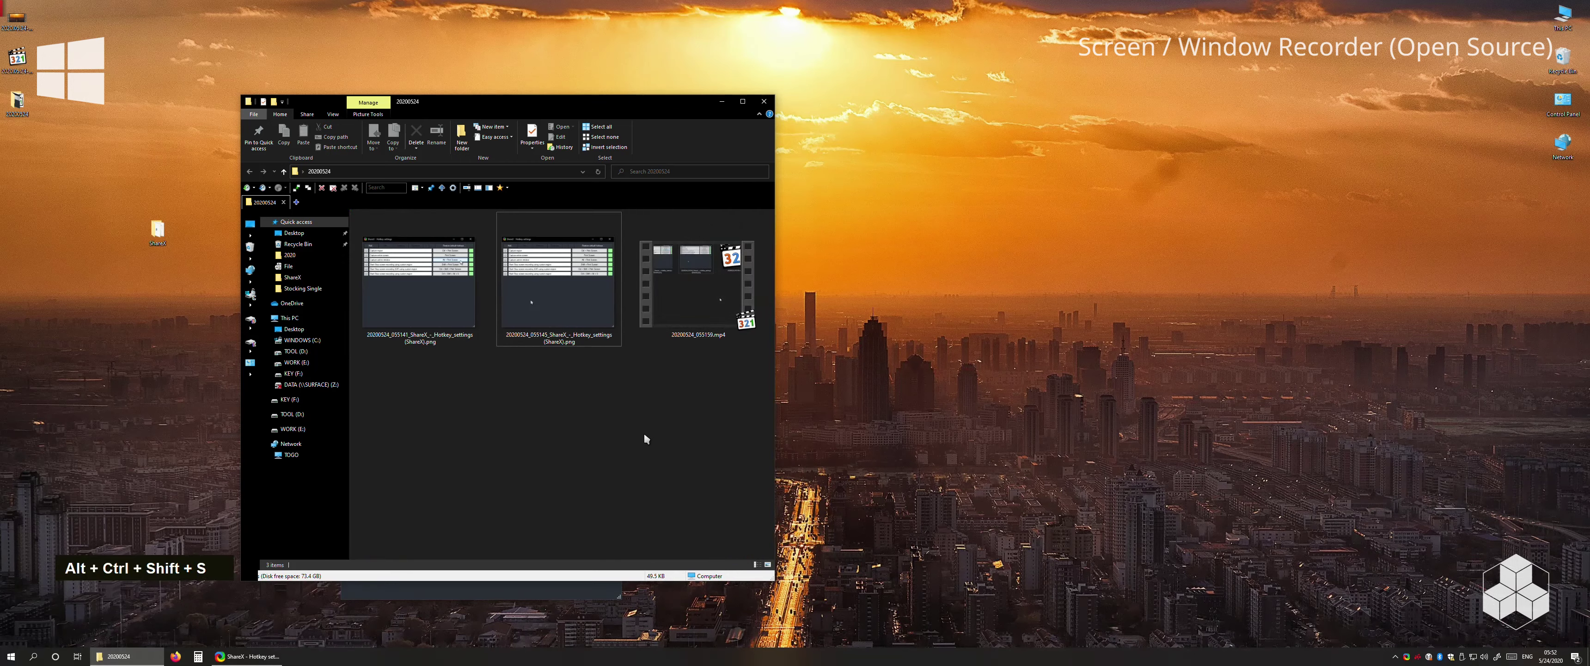
# Step: Play the new MP4 recording from the 20200524 folder, close the player and return to the folder window
pyautogui.doubleClick(681, 314)
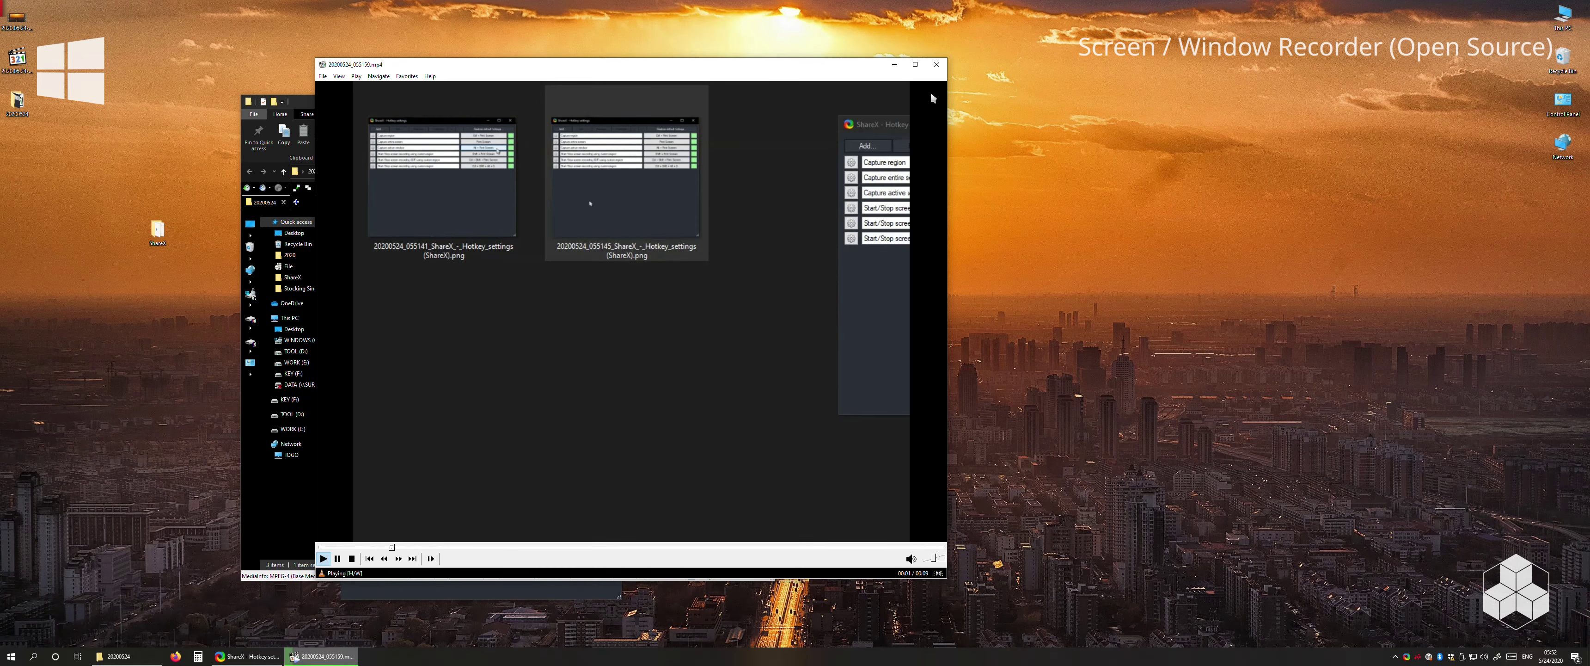
pyautogui.click(937, 64)
pyautogui.click(714, 381)
# Step: Close the folder and hotkey settings windows and delete the 20200524 folder from the desktop
pyautogui.press('super+Escape')
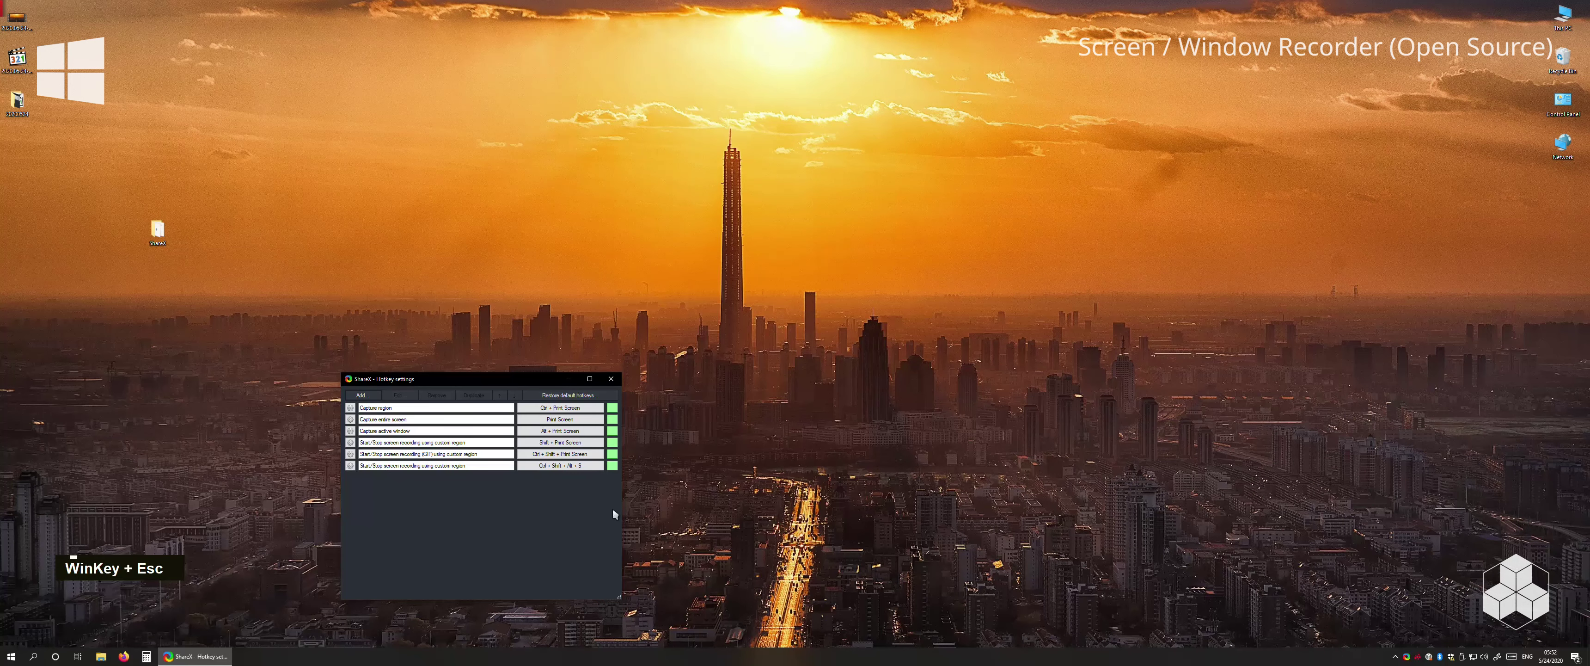
pyautogui.press('super+Escape')
pyautogui.hotkey('ctrl', 'alt')
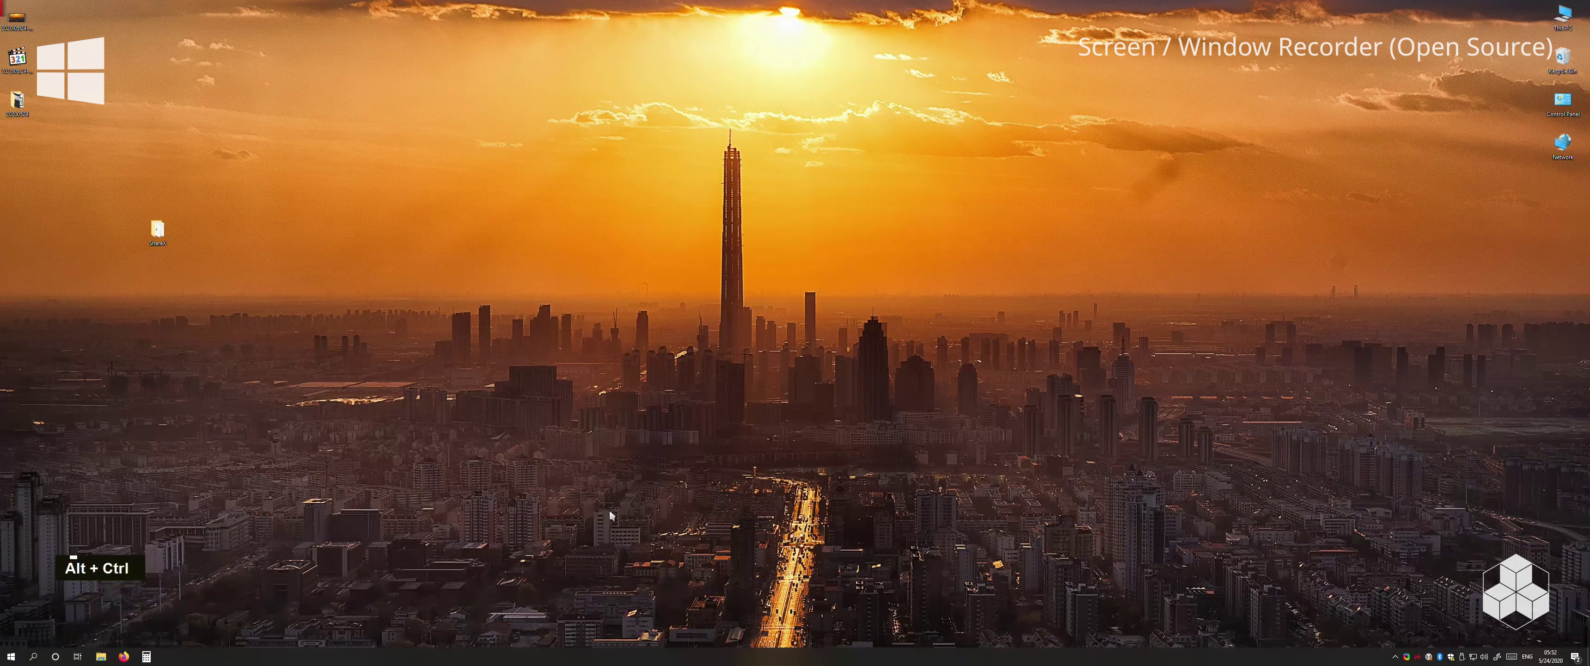
pyautogui.rightClick(17, 102)
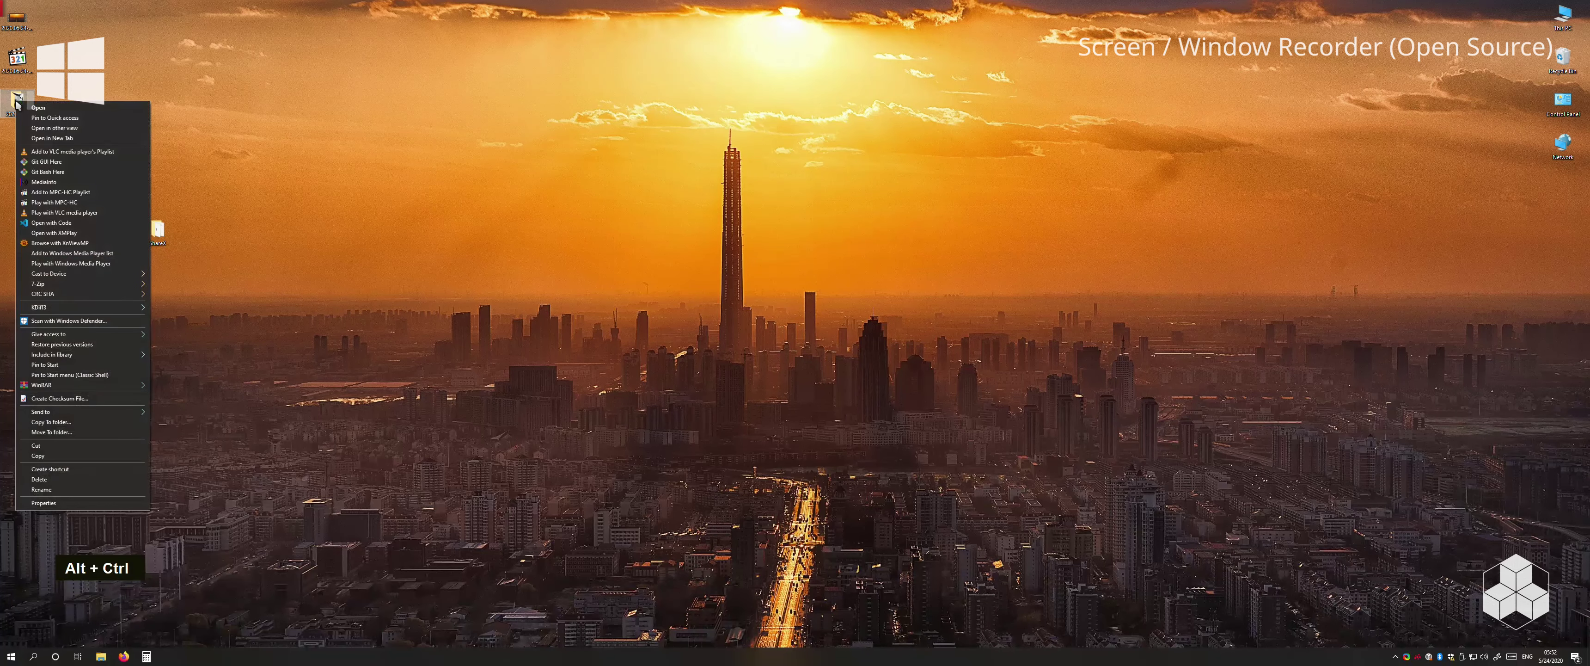
pyautogui.click(40, 478)
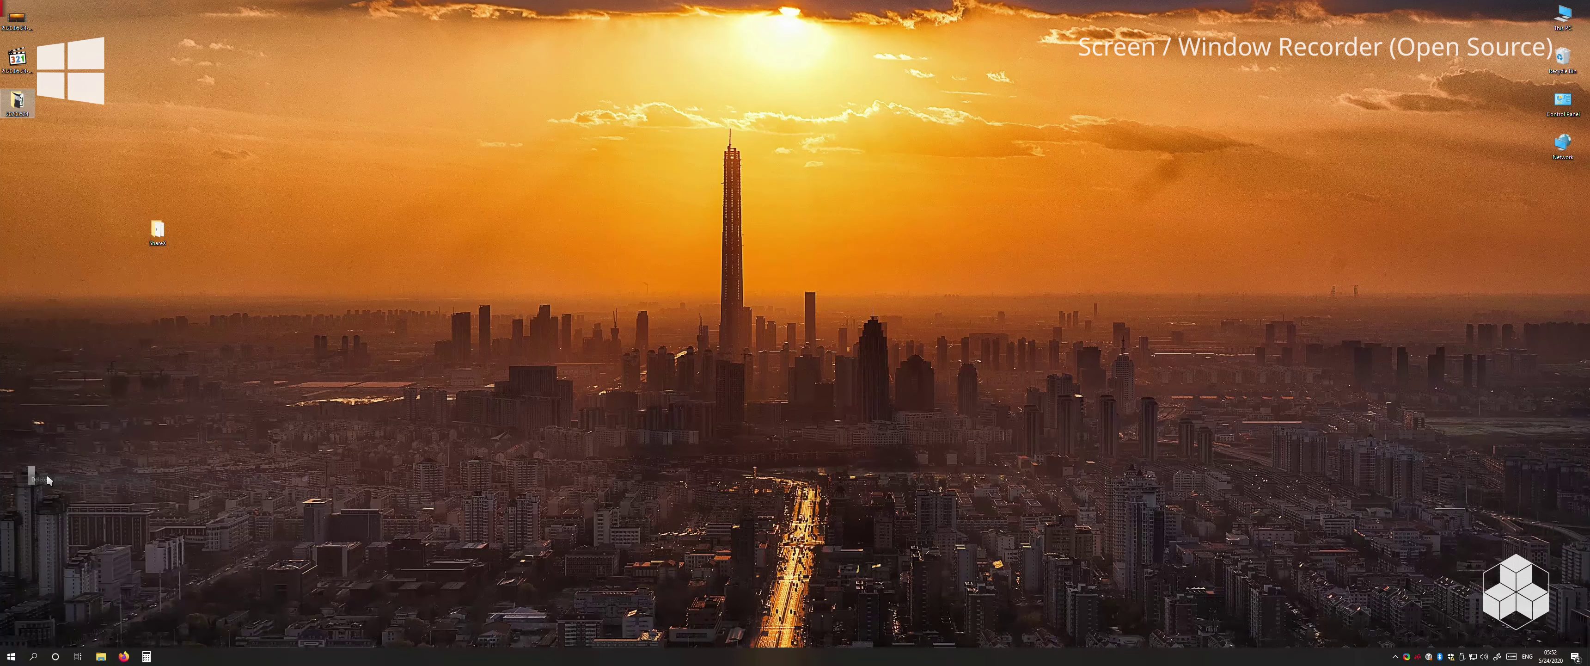